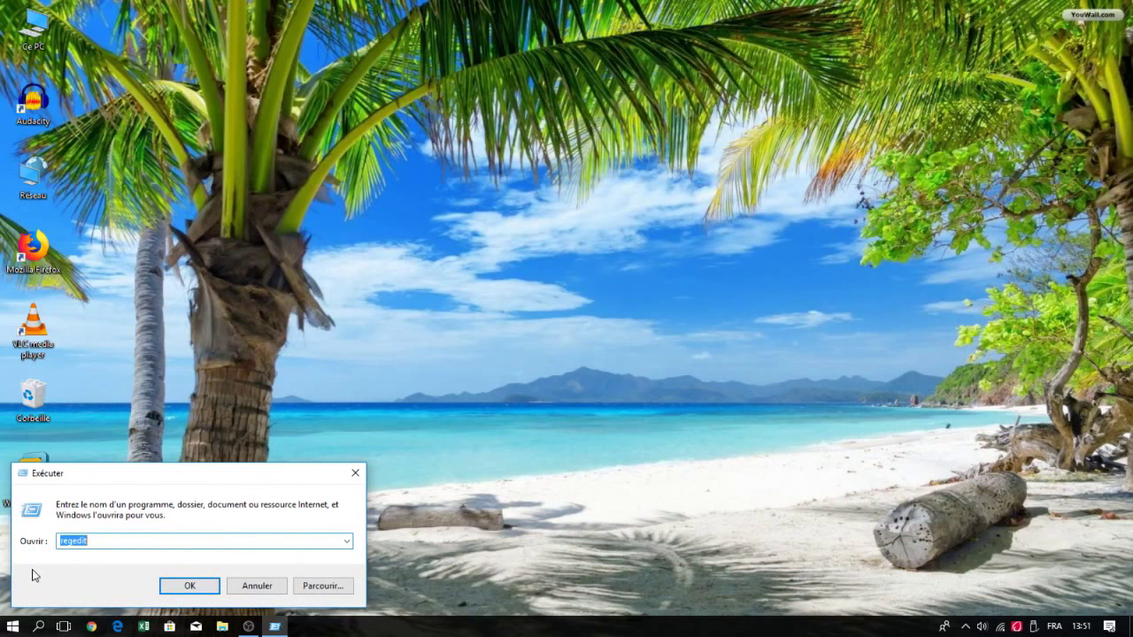
# Step: Run %temp% to open the user's temporary files folder and delete all its contents, continuing with administrator rights
pyautogui.write('%temp%')
pyautogui.press('Return')
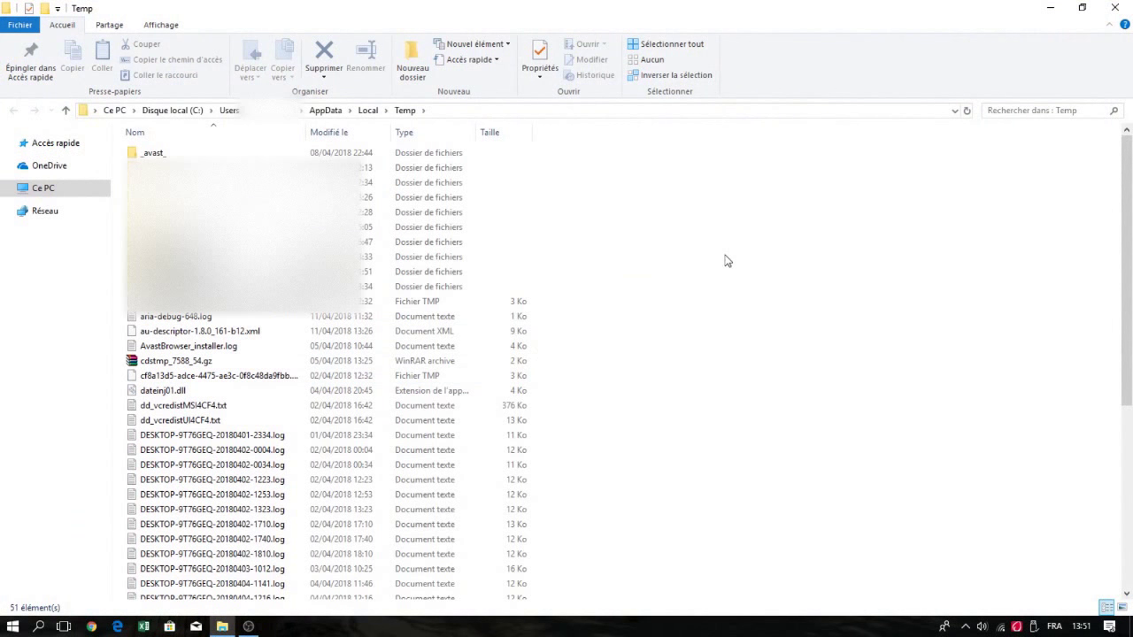
pyautogui.moveTo(669, 149); pyautogui.dragTo(124, 601)
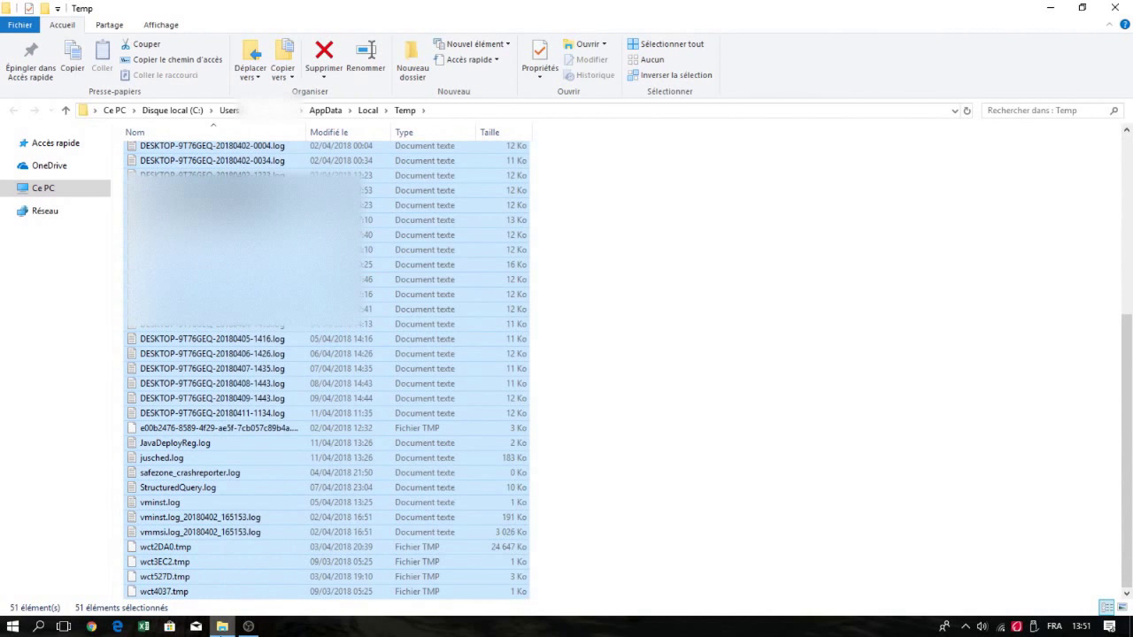
pyautogui.press('Delete')
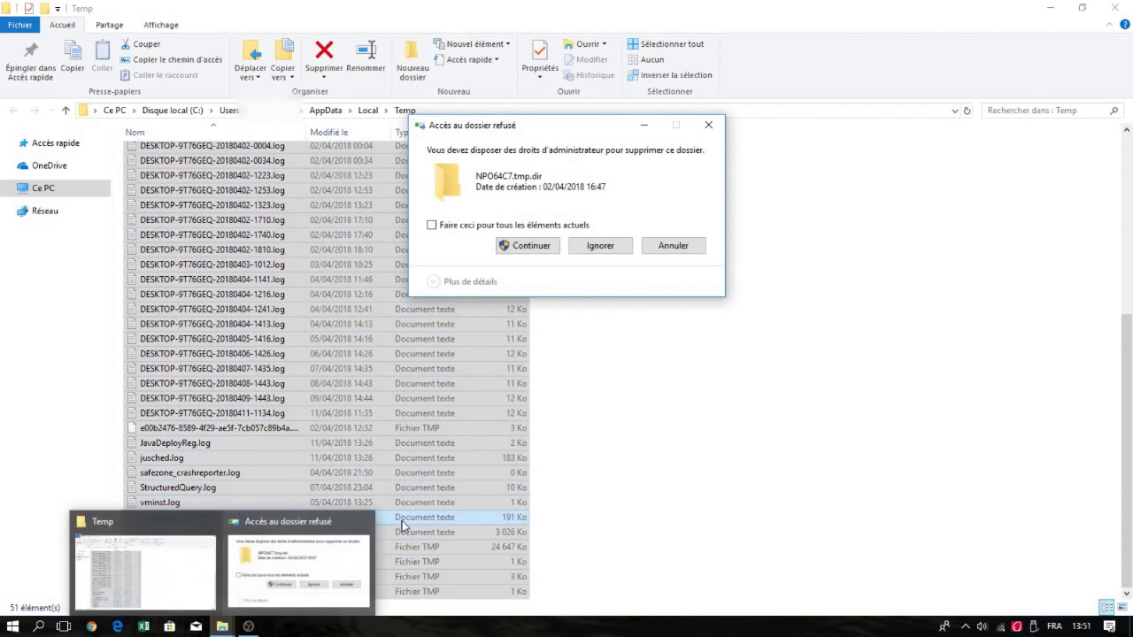
pyautogui.click(518, 250)
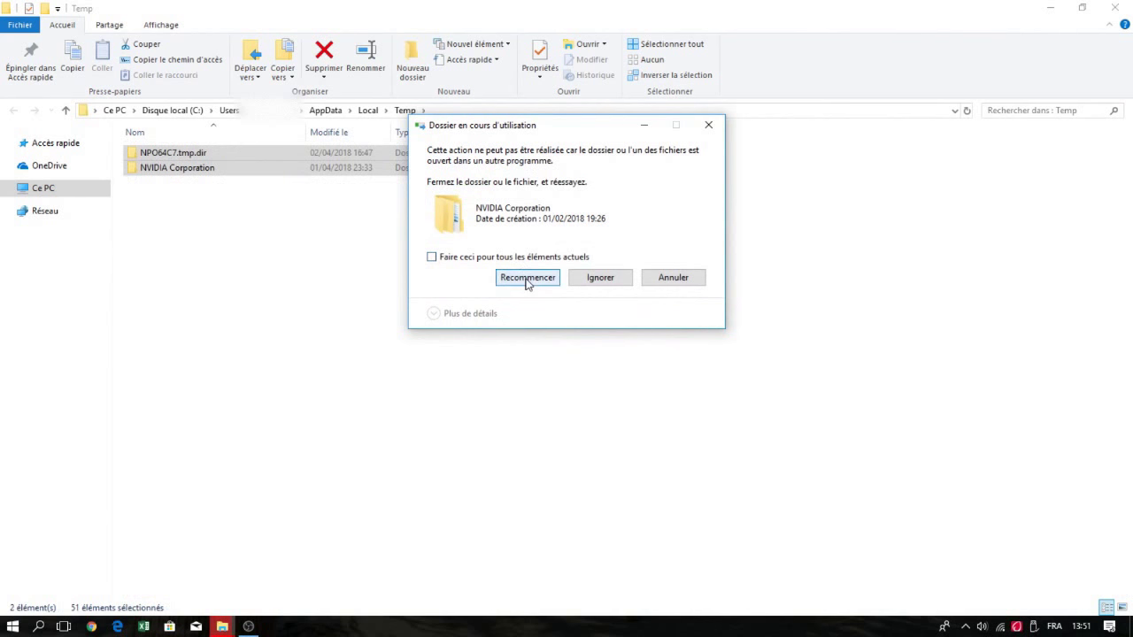
# Step: Retry deleting the in-use NVIDIA Corporation folder, cancel the remaining deletions and close the user's Temp folder
pyautogui.click(526, 278)
pyautogui.click(527, 278)
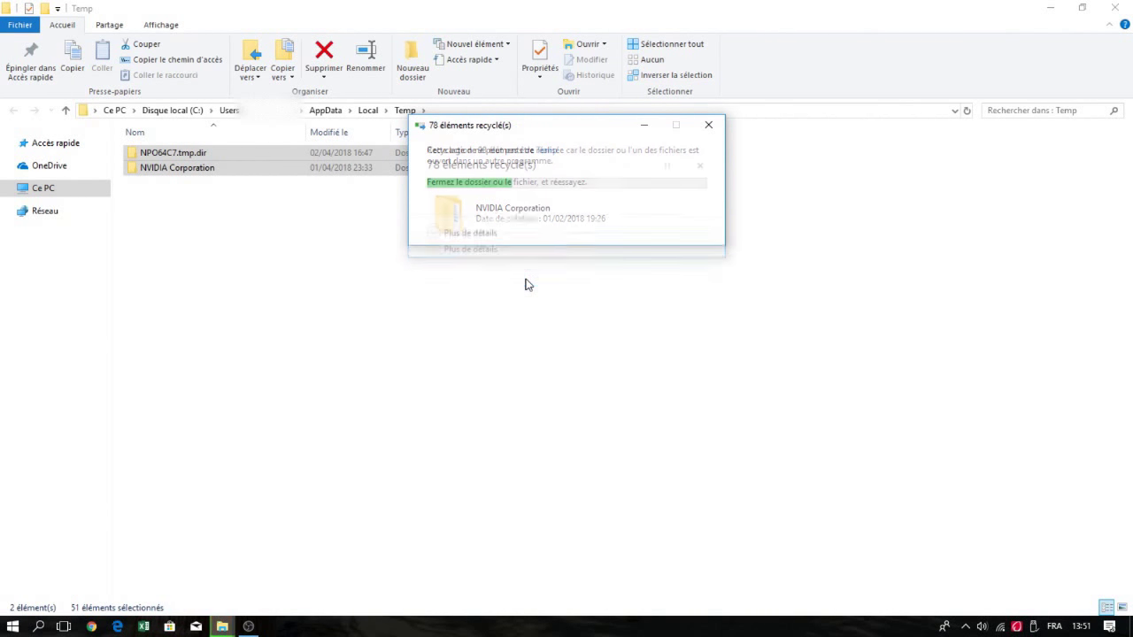
pyautogui.click(608, 278)
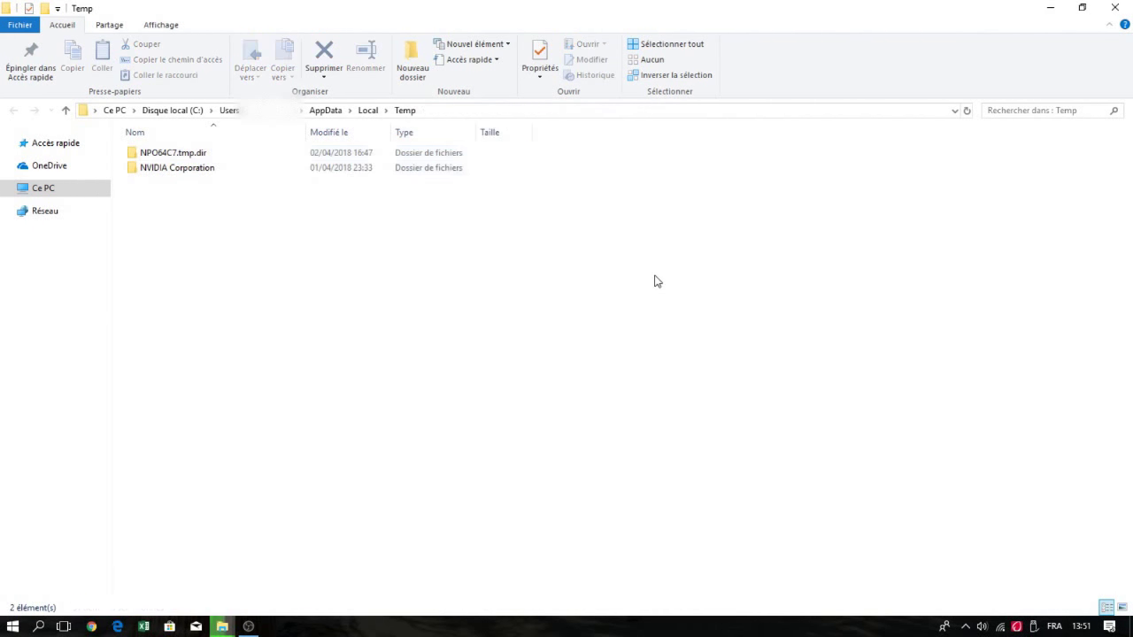
pyautogui.click(670, 257)
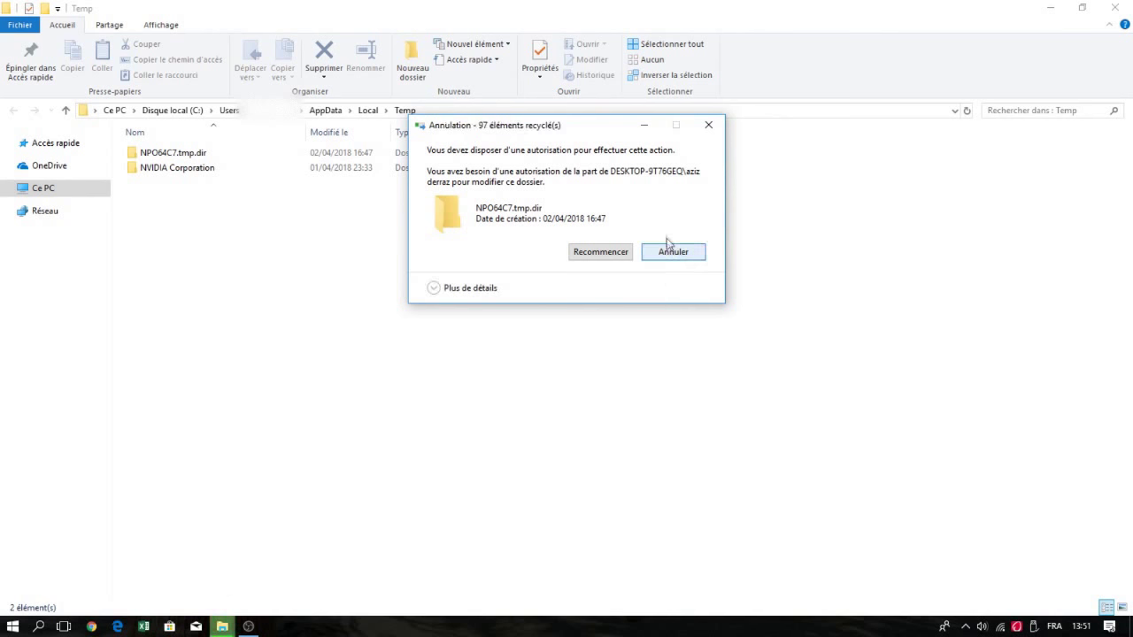
pyautogui.click(1115, 7)
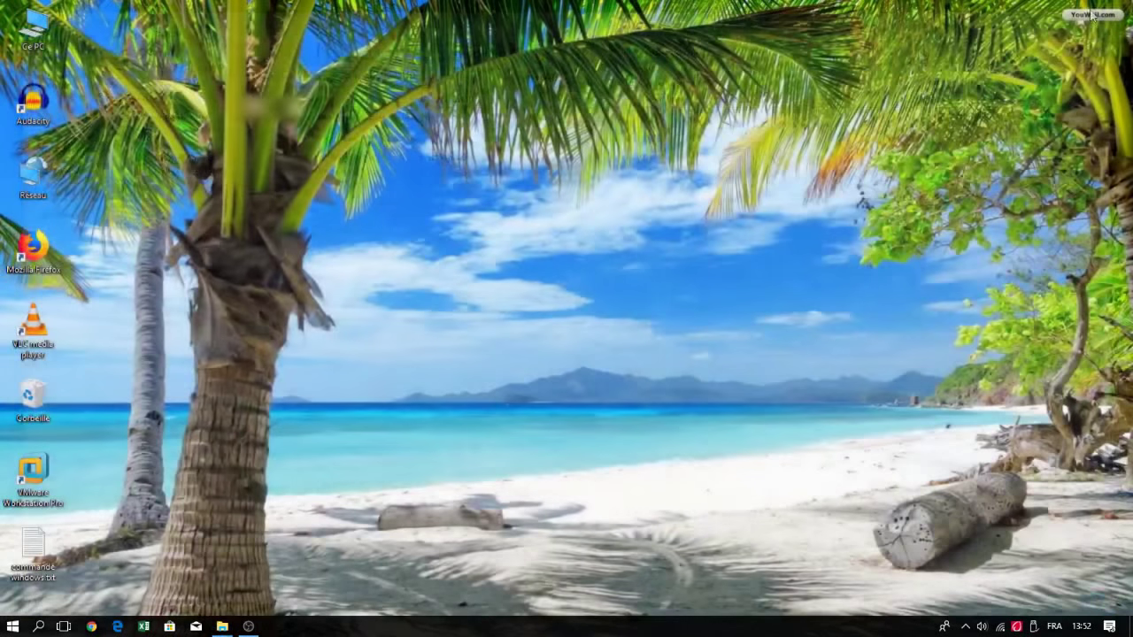
# Step: Run temp to open the Temp folder inside the Windows directory
pyautogui.click(12, 625)
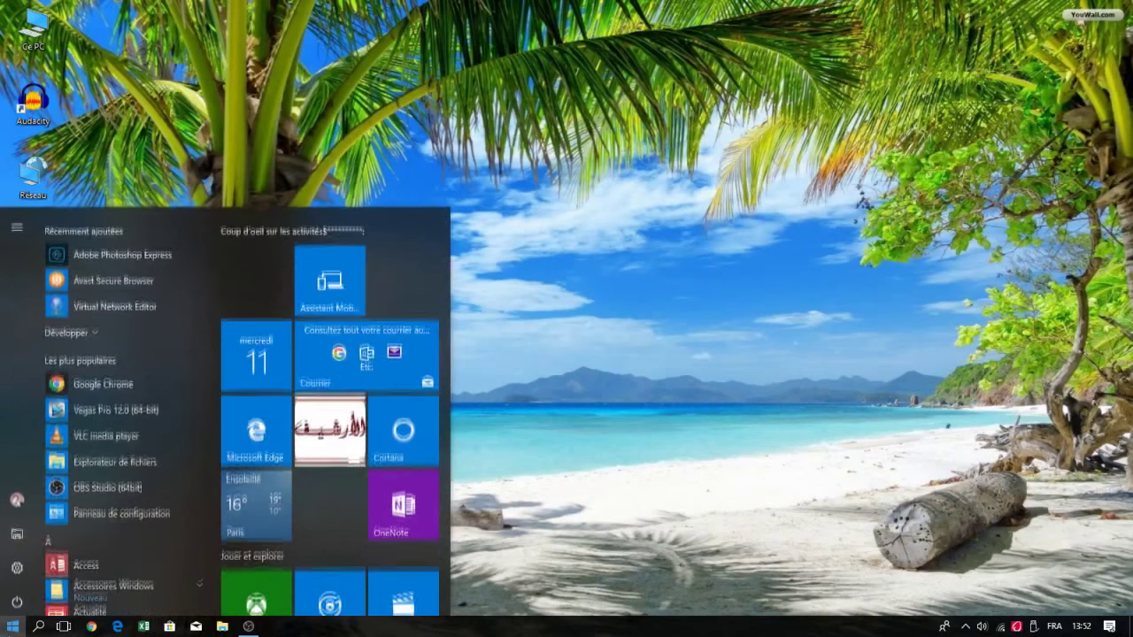
pyautogui.click(12, 626)
pyautogui.rightClick(13, 626)
pyautogui.click(24, 559)
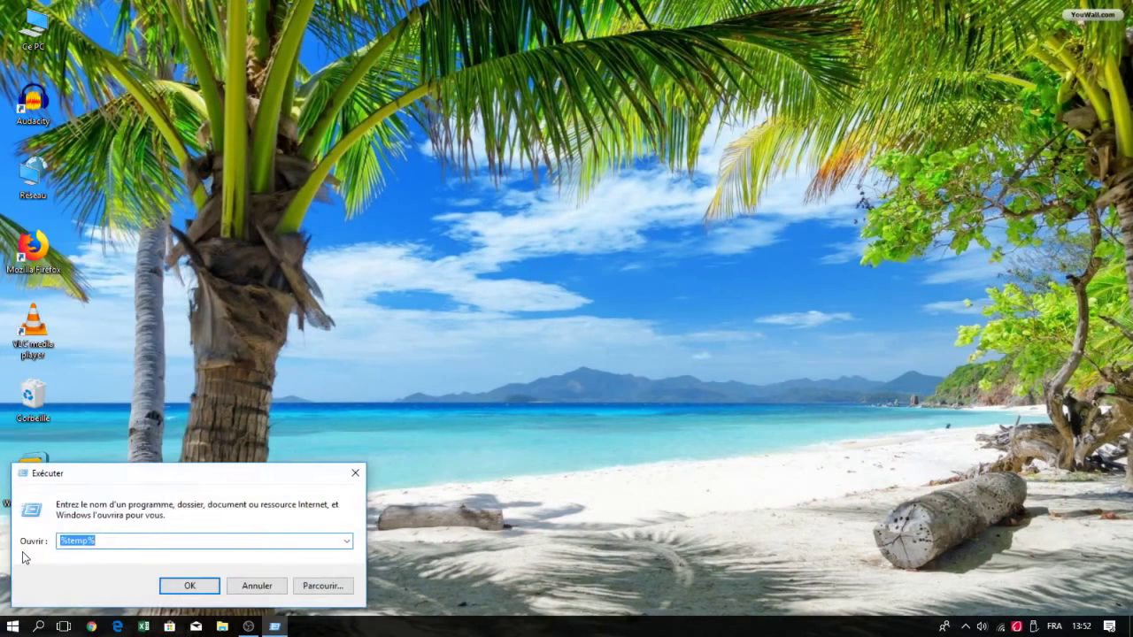
pyautogui.write('%t')
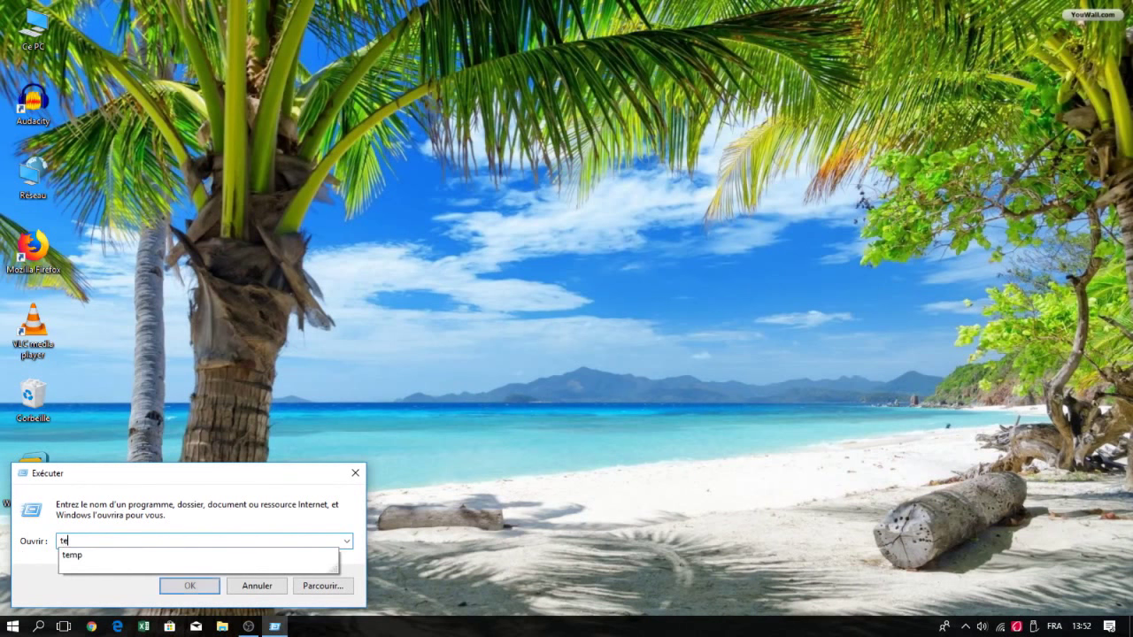
pyautogui.press('Down')
pyautogui.press('Return')
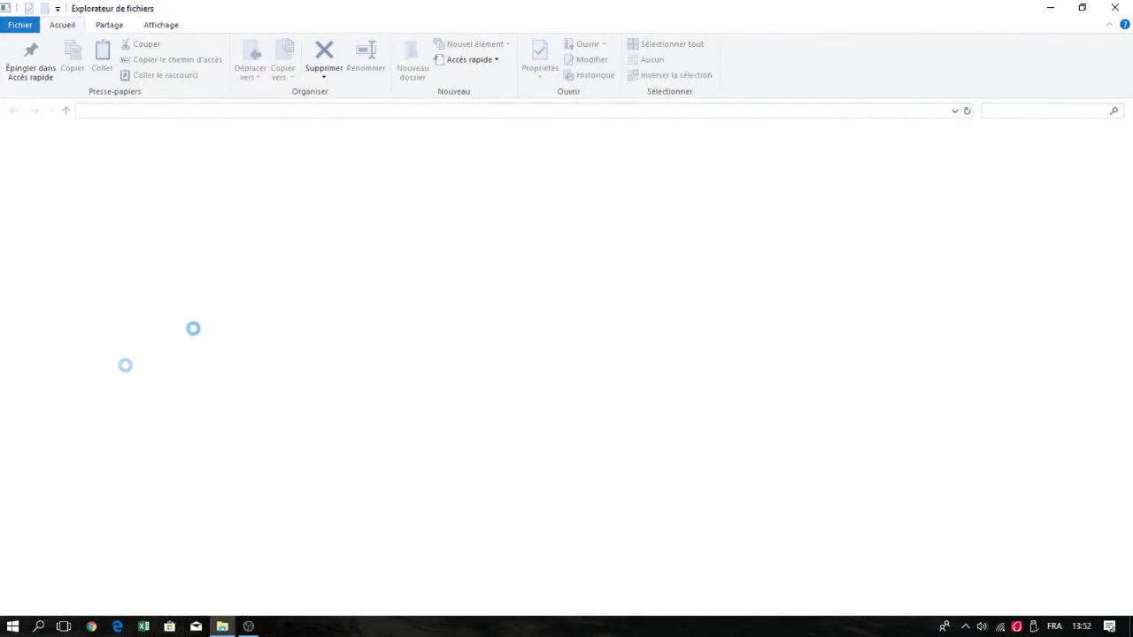
# Step: Delete all contents of the Windows Temp folder, retry the in-use _avast_ folder, cancel what remains and close the folder
pyautogui.moveTo(695, 148); pyautogui.dragTo(209, 631)
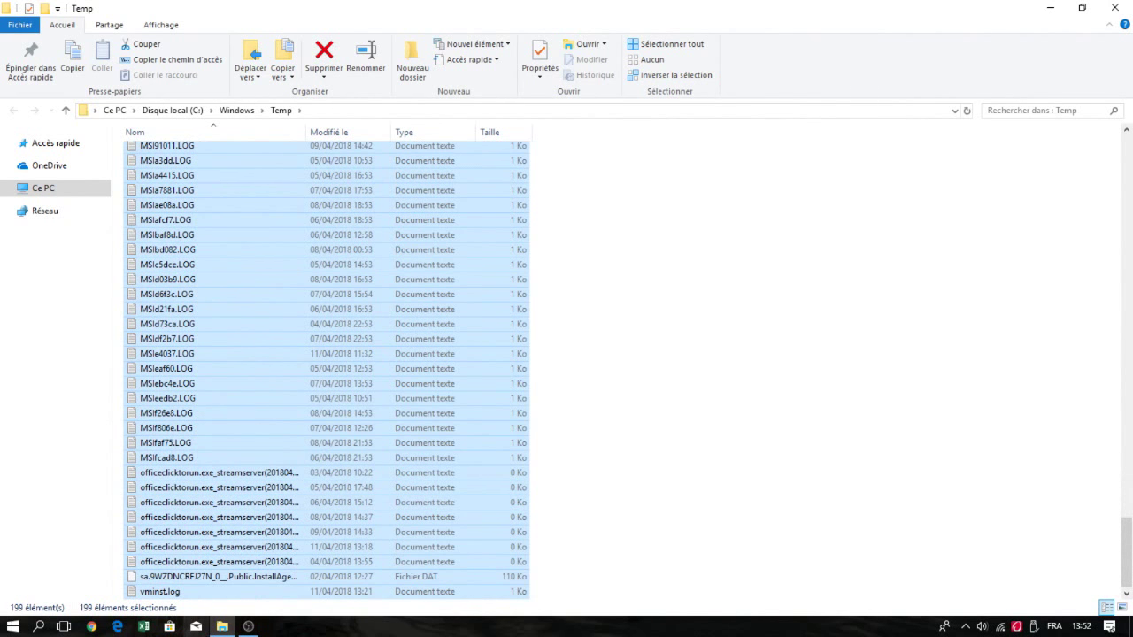
pyautogui.press('Delete')
pyautogui.press('Return')
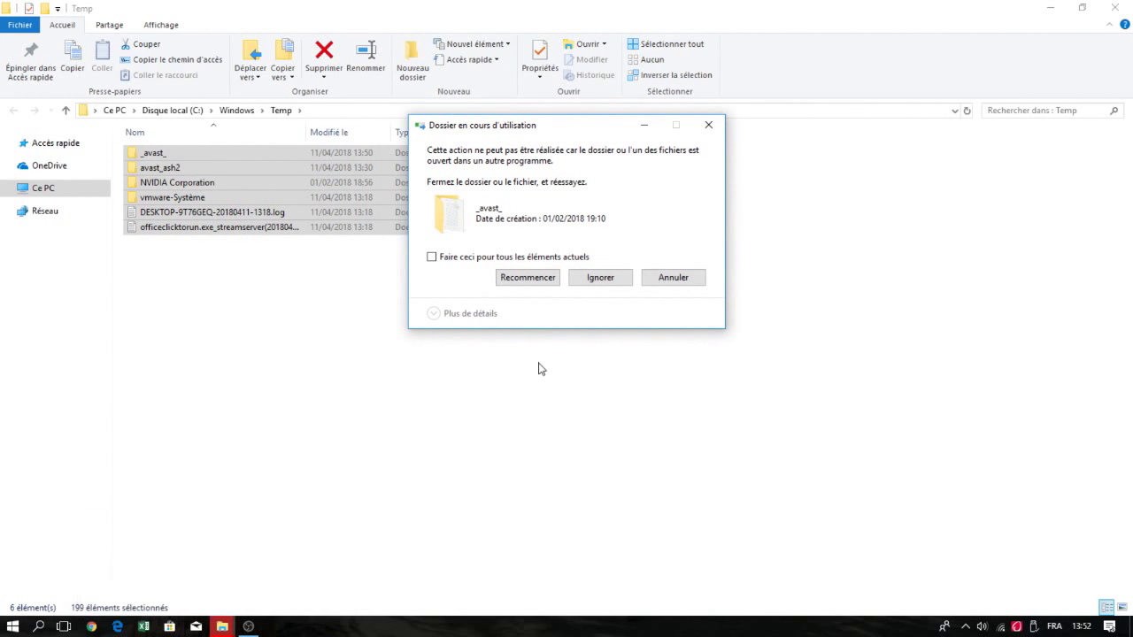
pyautogui.click(545, 283)
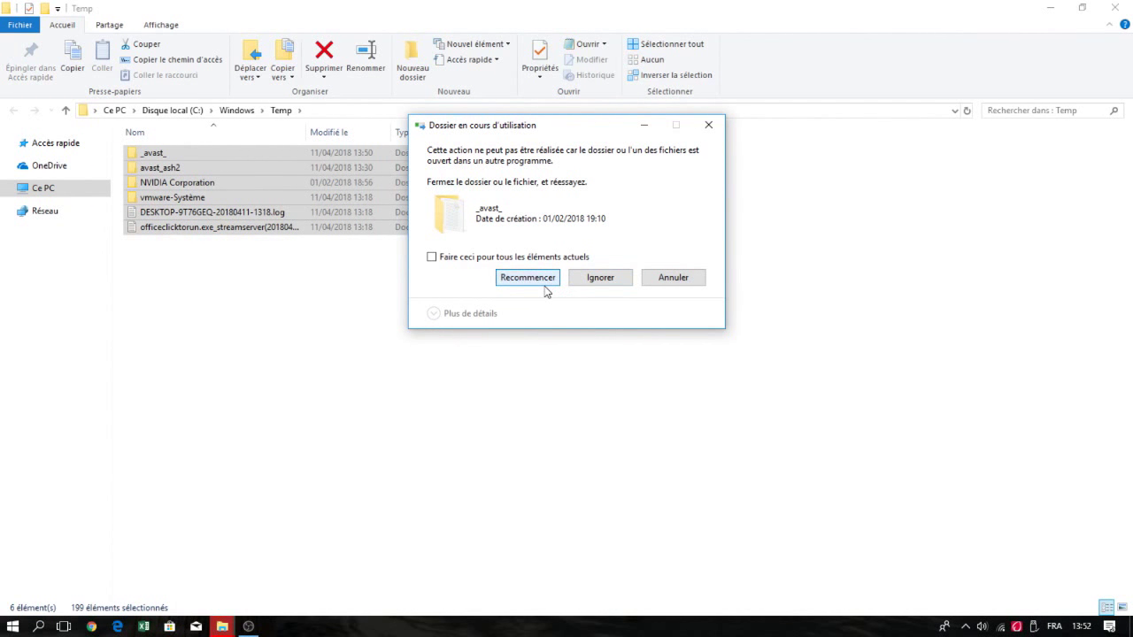
pyautogui.click(661, 278)
pyautogui.click(511, 290)
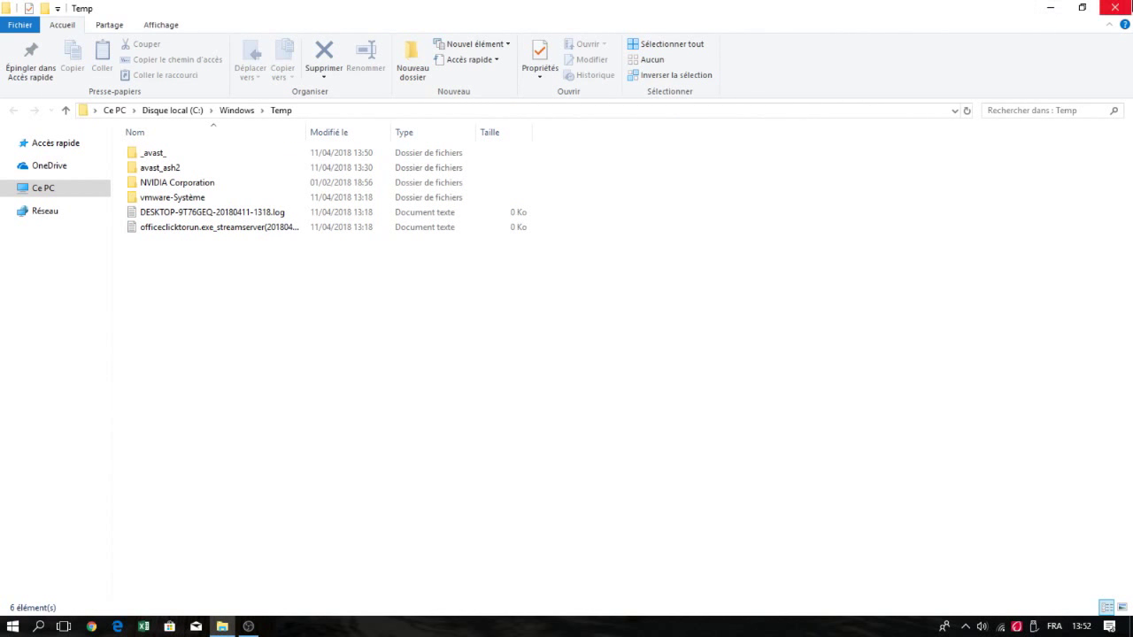
pyautogui.click(1115, 8)
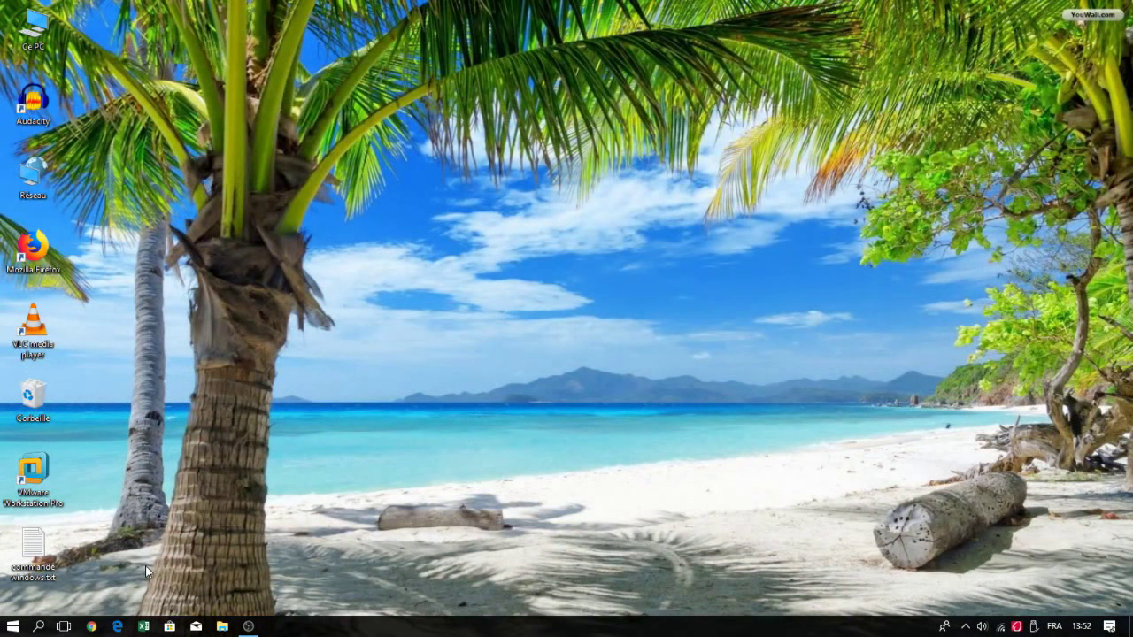
# Step: Run msconfig to open the System Configuration utility
pyautogui.rightClick(13, 627)
pyautogui.click(50, 563)
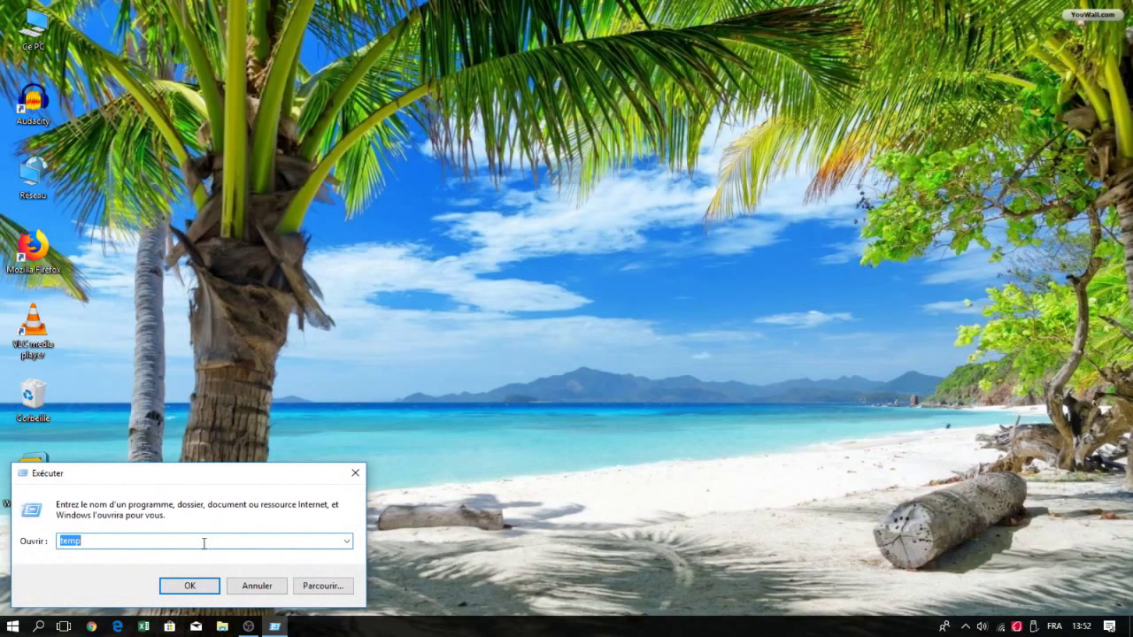
pyautogui.write('mscon')
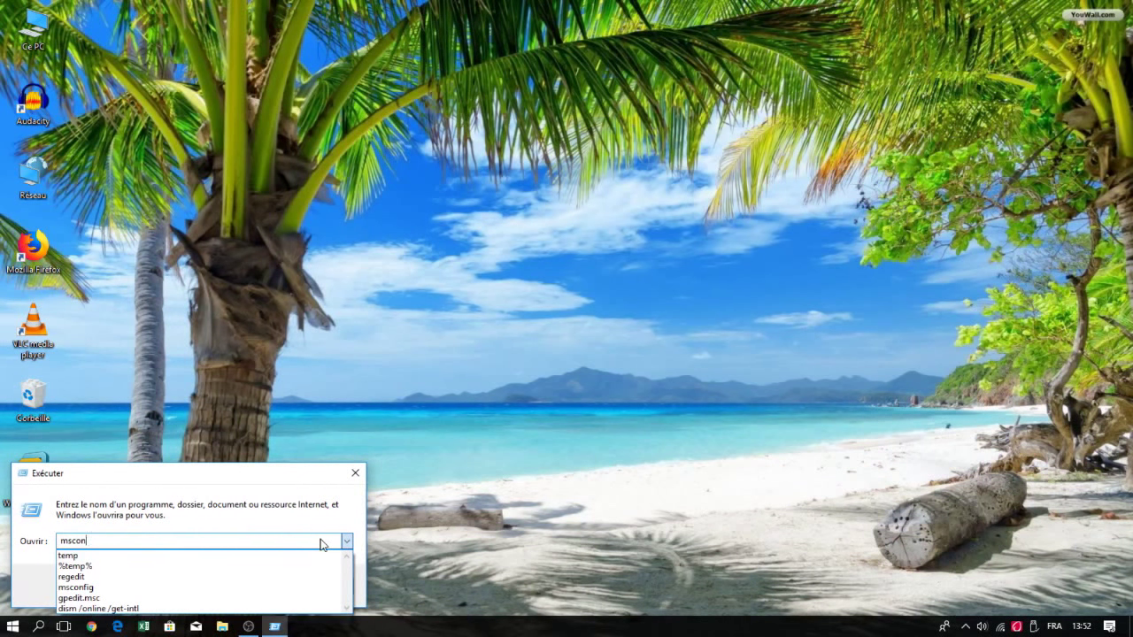
pyautogui.write('fig')
pyautogui.press('Return')
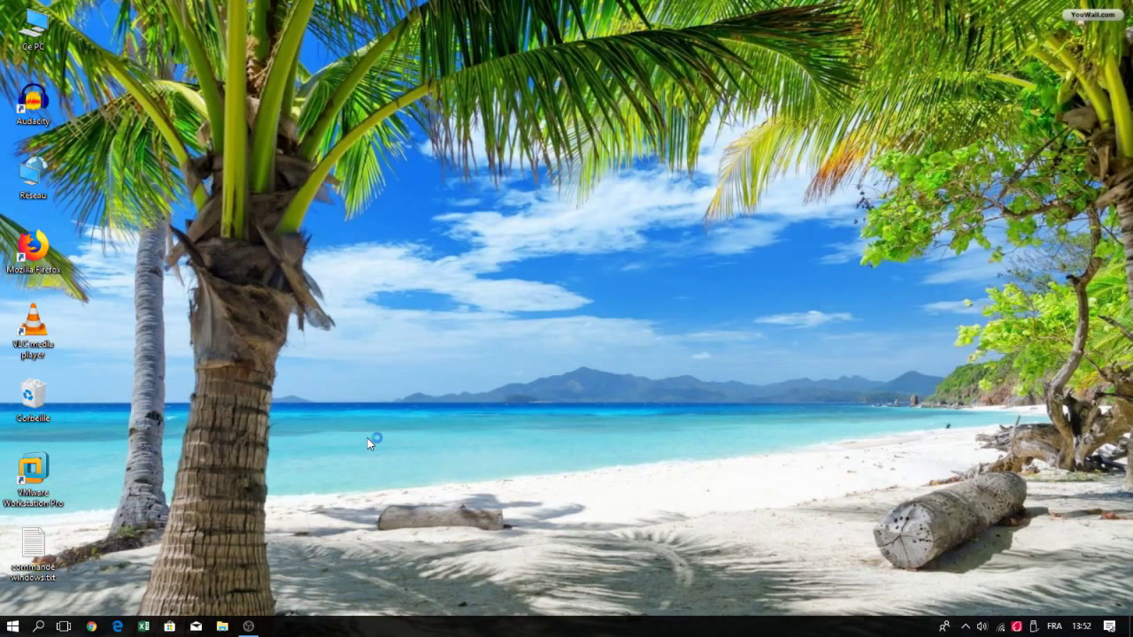
# Step: Hide all Microsoft services in the System Configuration services list and accept the dialog
pyautogui.click(470, 206)
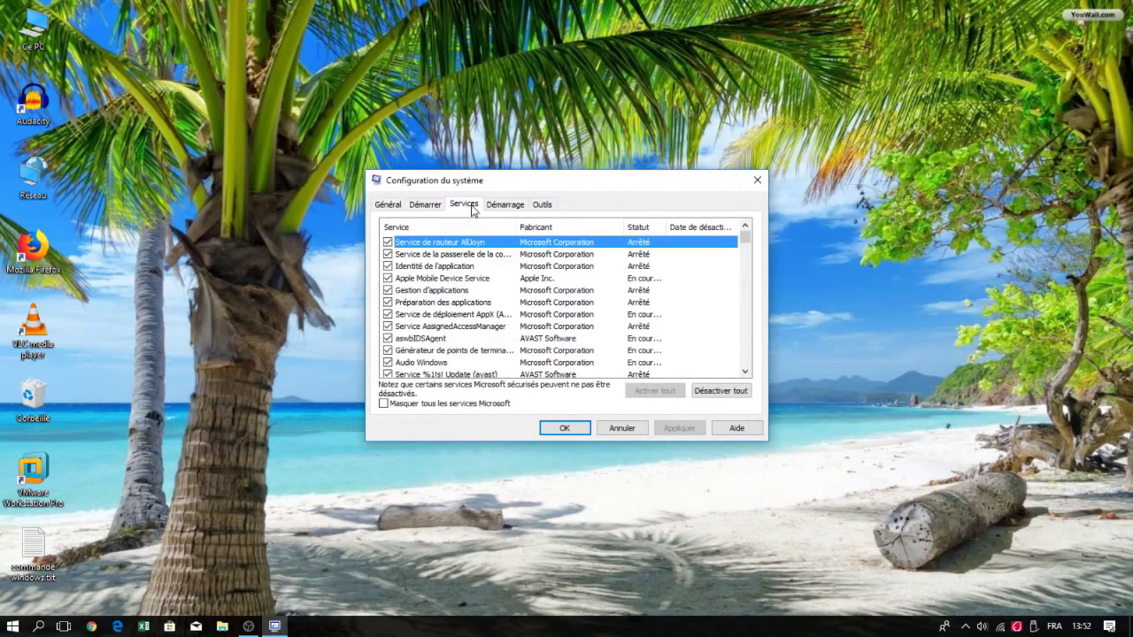
pyautogui.click(383, 404)
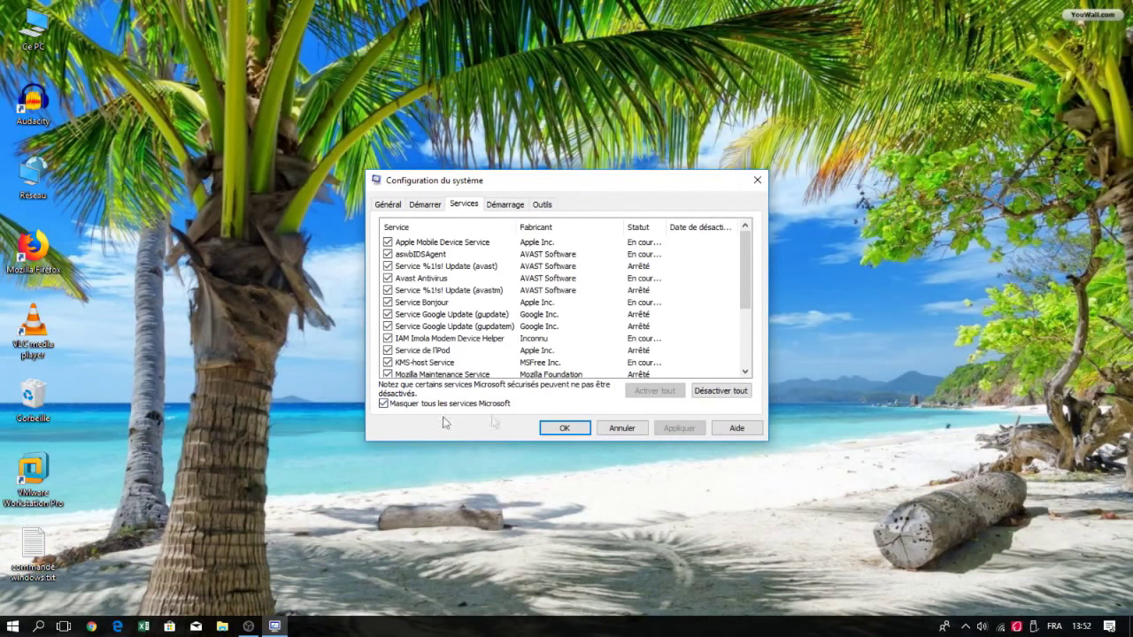
pyautogui.click(564, 429)
# Step: Run prefetch to open the Windows Prefetch folder and grant permanent access to it
pyautogui.rightClick(15, 628)
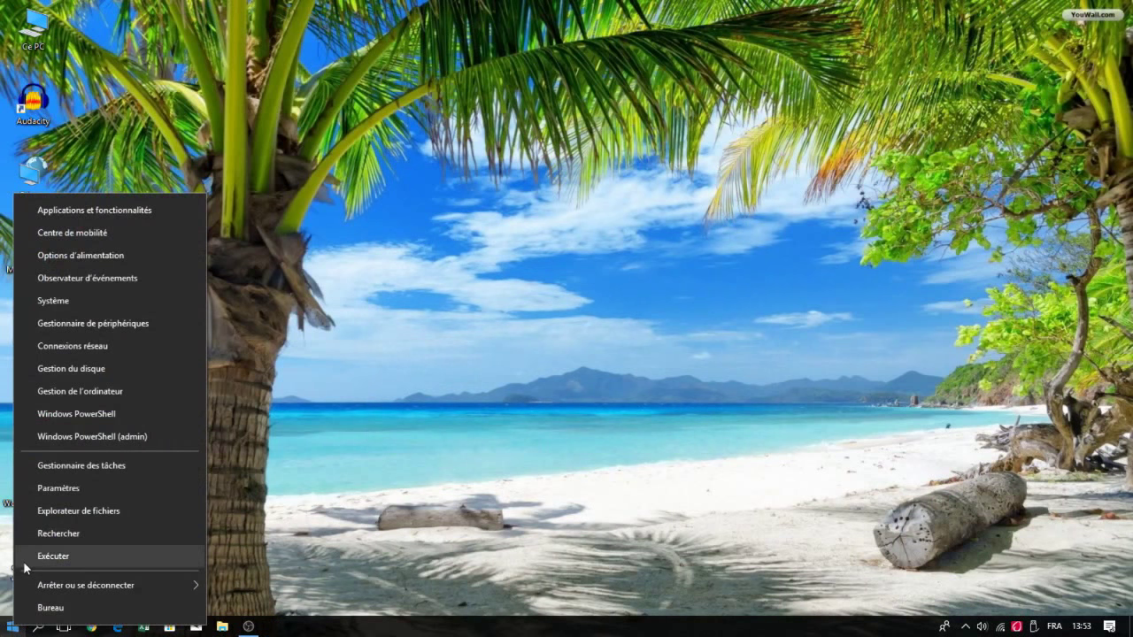
pyautogui.click(24, 561)
pyautogui.write('prefetch')
pyautogui.click(186, 585)
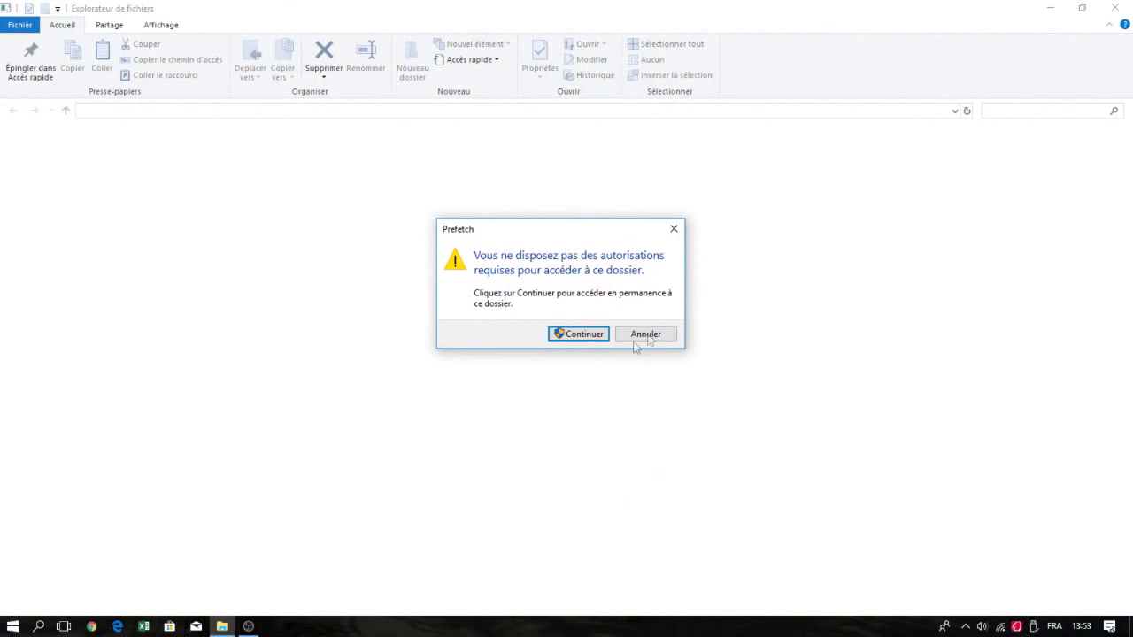
pyautogui.click(578, 333)
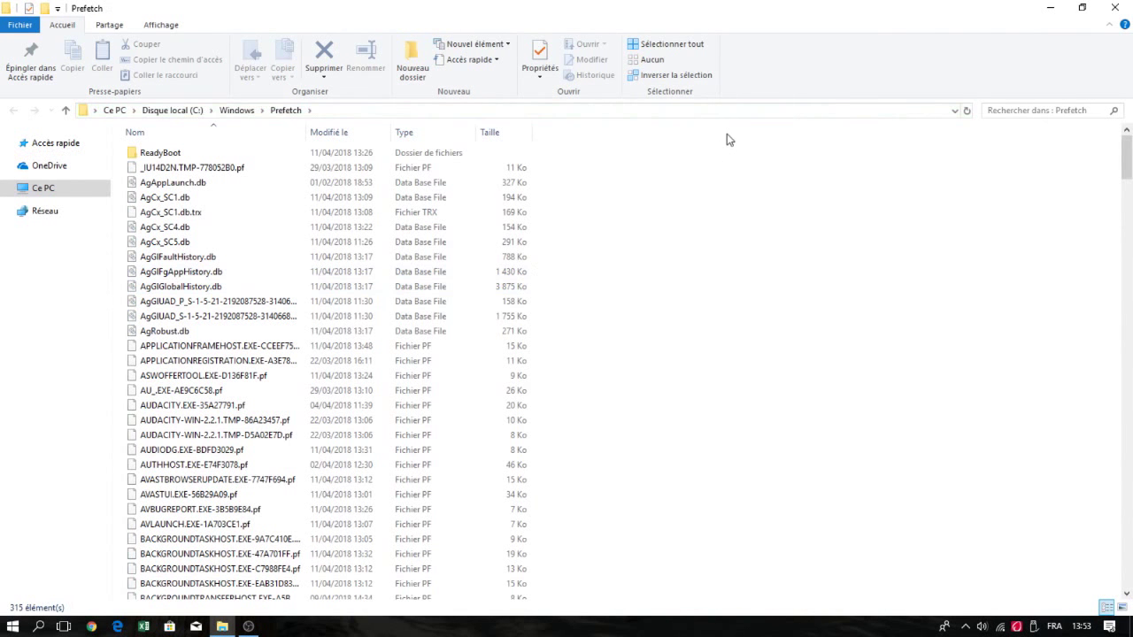
# Step: Delete all contents of the Prefetch folder, retry the in-use PfPre_ca0c5527.mkd file and cancel its deletion
pyautogui.click(447, 242)
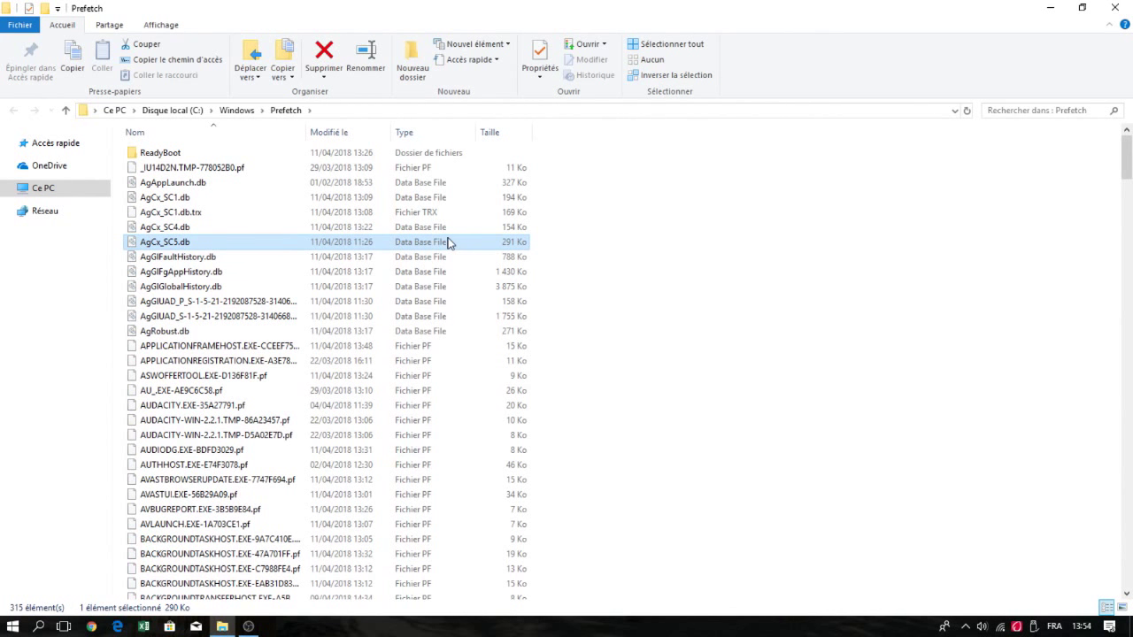
pyautogui.hotkey('ctrl', 'a')
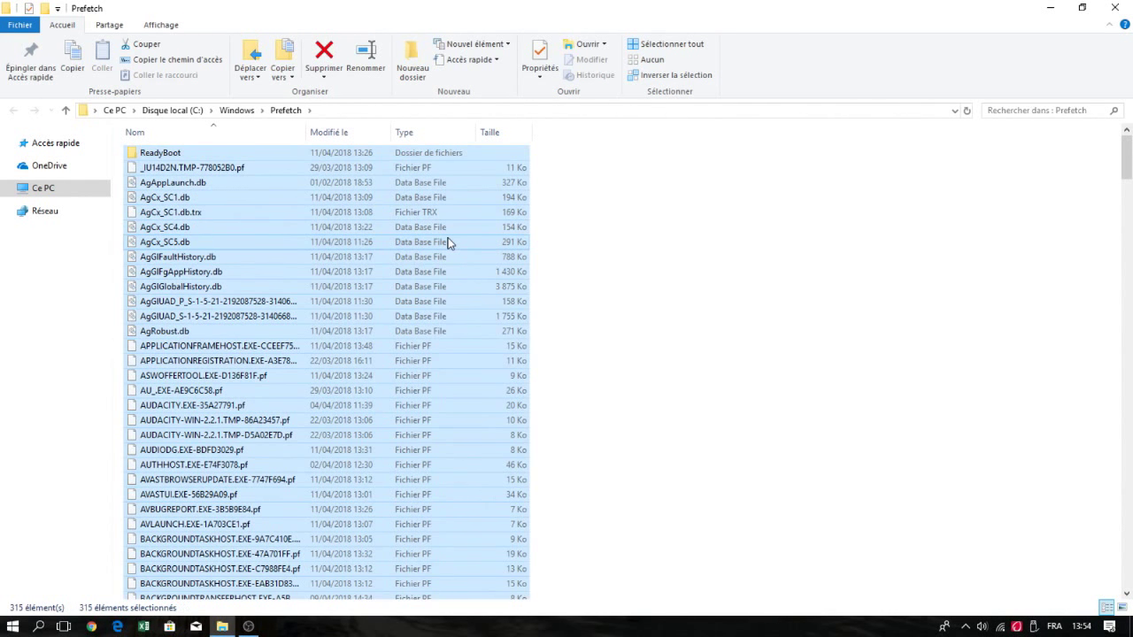
pyautogui.press('Delete')
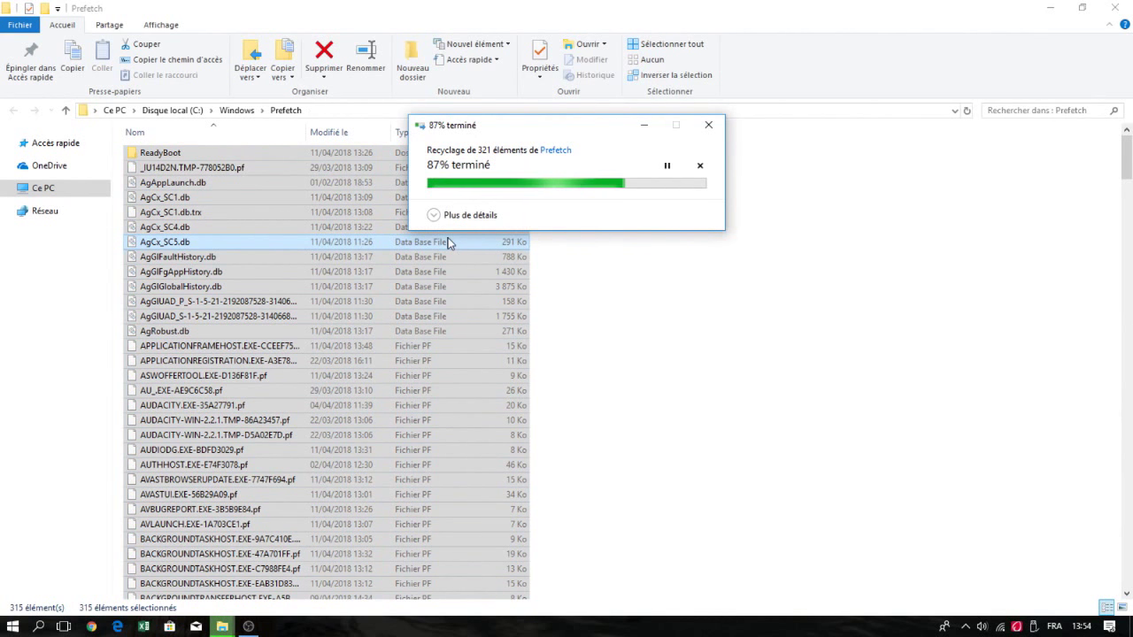
pyautogui.press('Return')
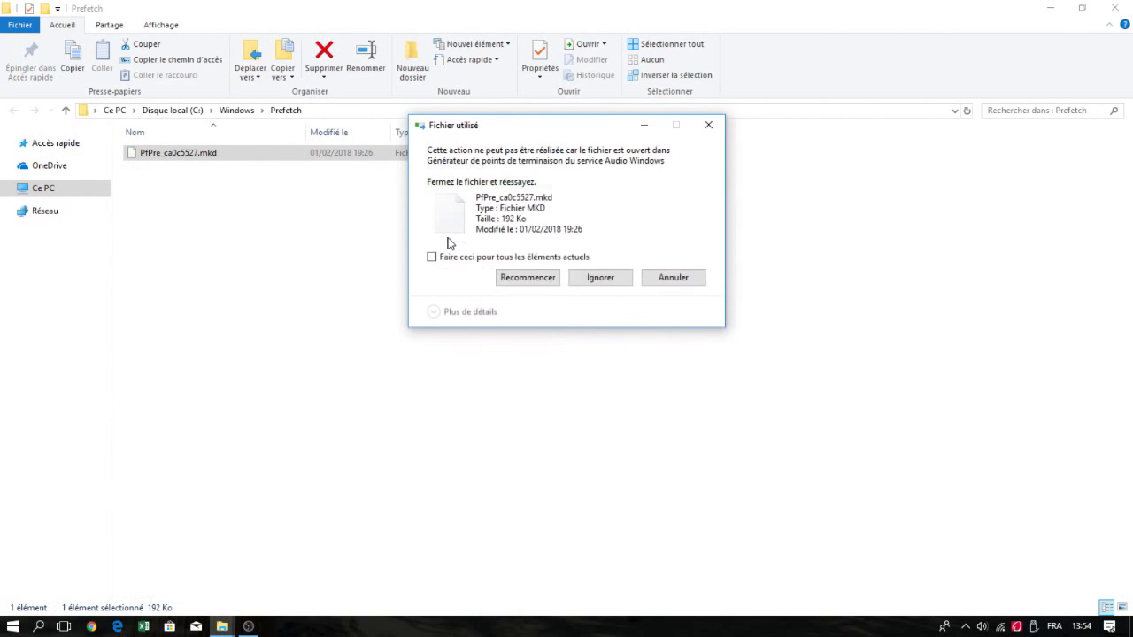
pyautogui.press('Return')
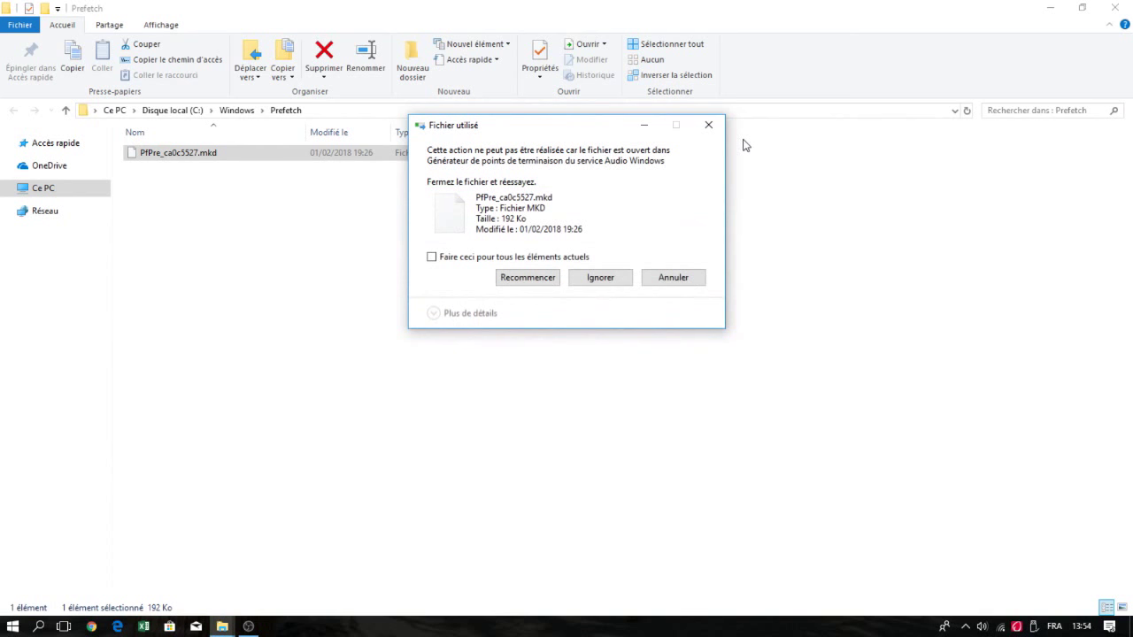
pyautogui.click(673, 277)
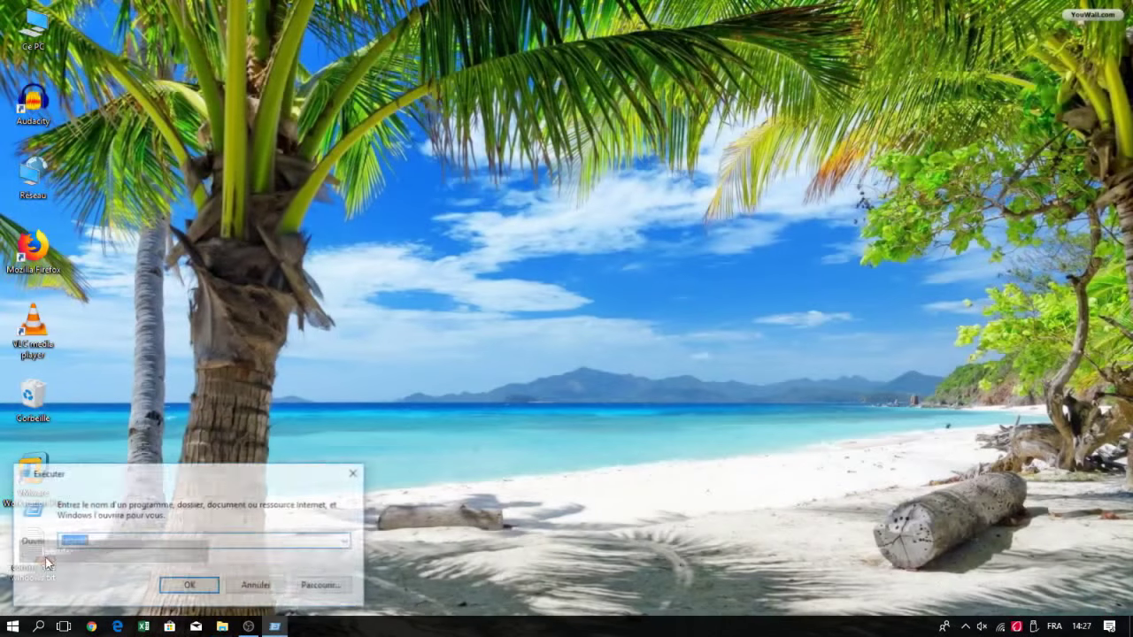
# Step: Run regedit and open the registry key HKEY_CURRENT_USER\Control Panel\Mouse
pyautogui.click(195, 538)
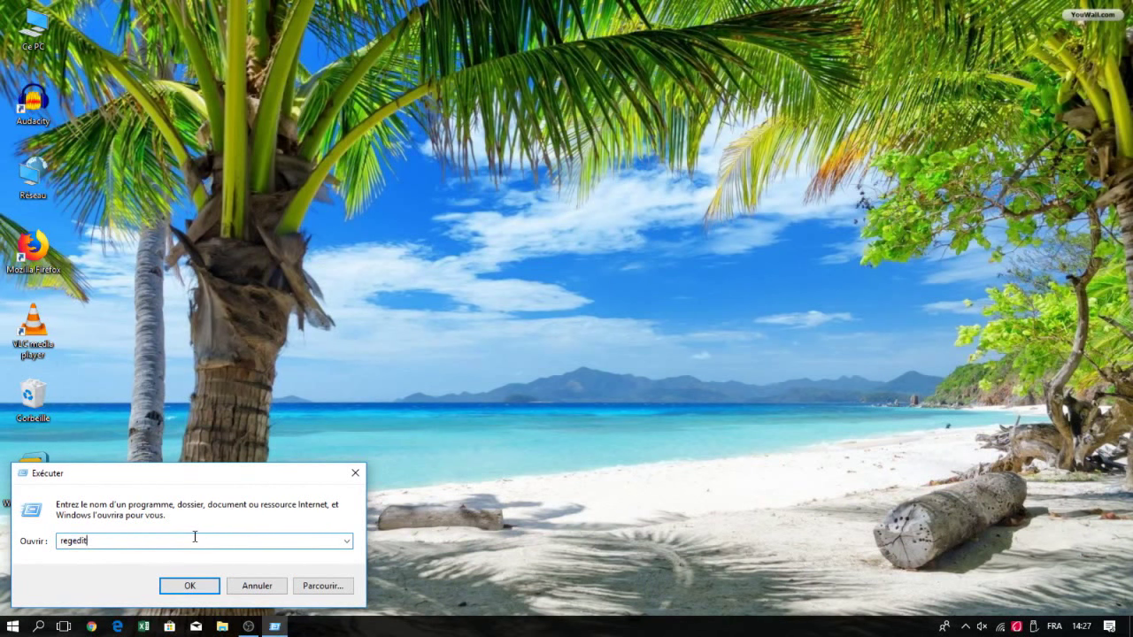
pyautogui.press('Return')
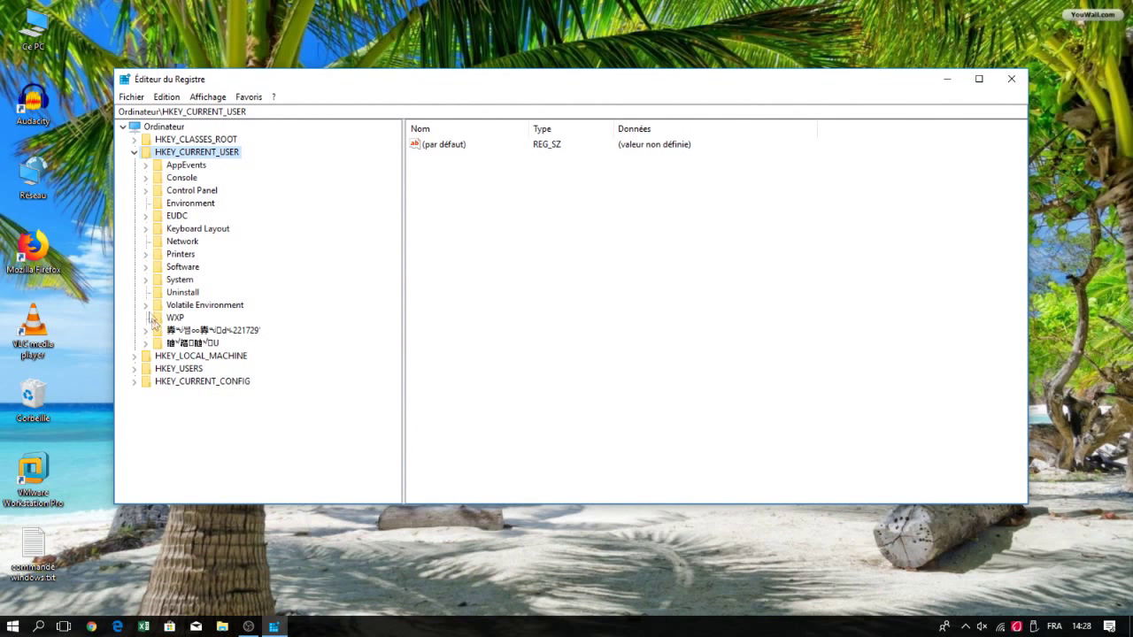
pyautogui.click(146, 191)
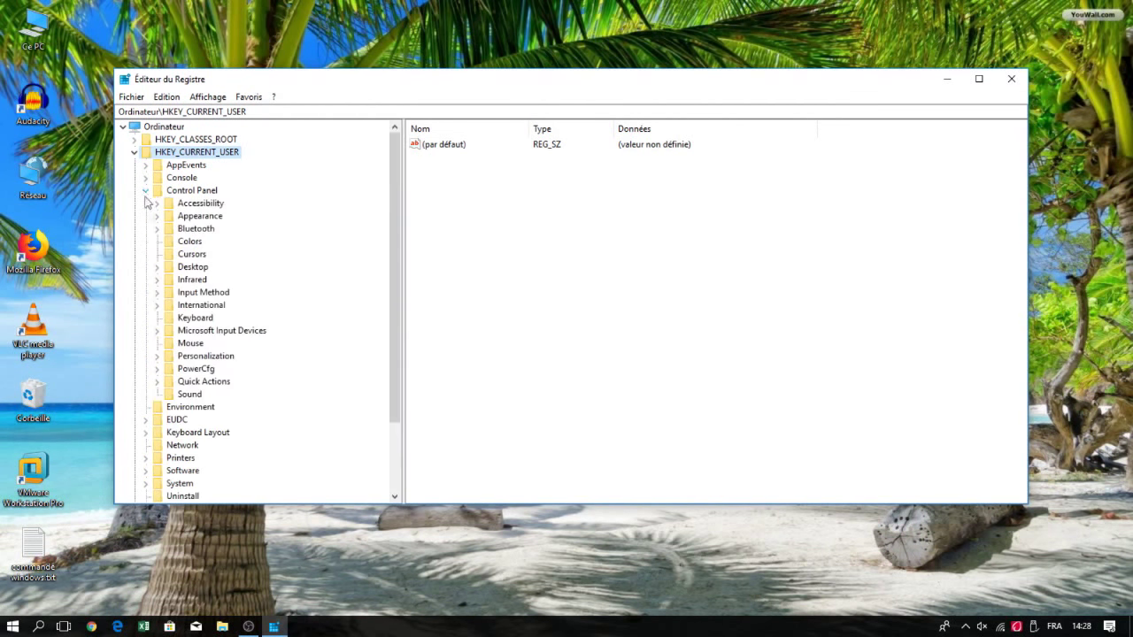
pyautogui.click(177, 345)
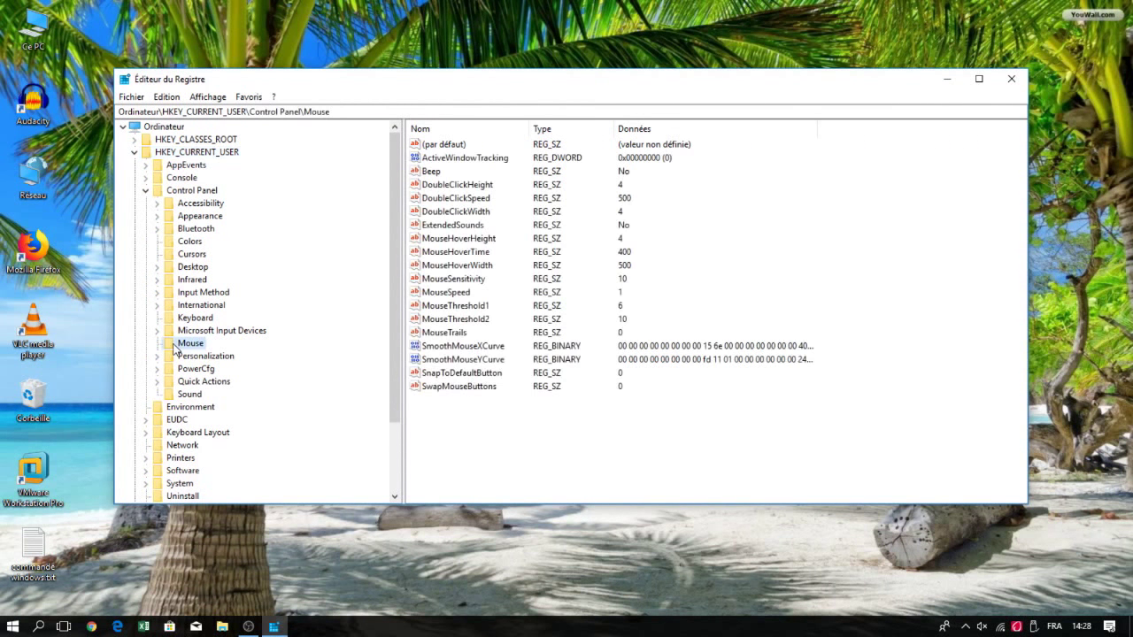
# Step: Set the MouseHoverTime value of the Mouse registry key to 10
pyautogui.doubleClick(462, 254)
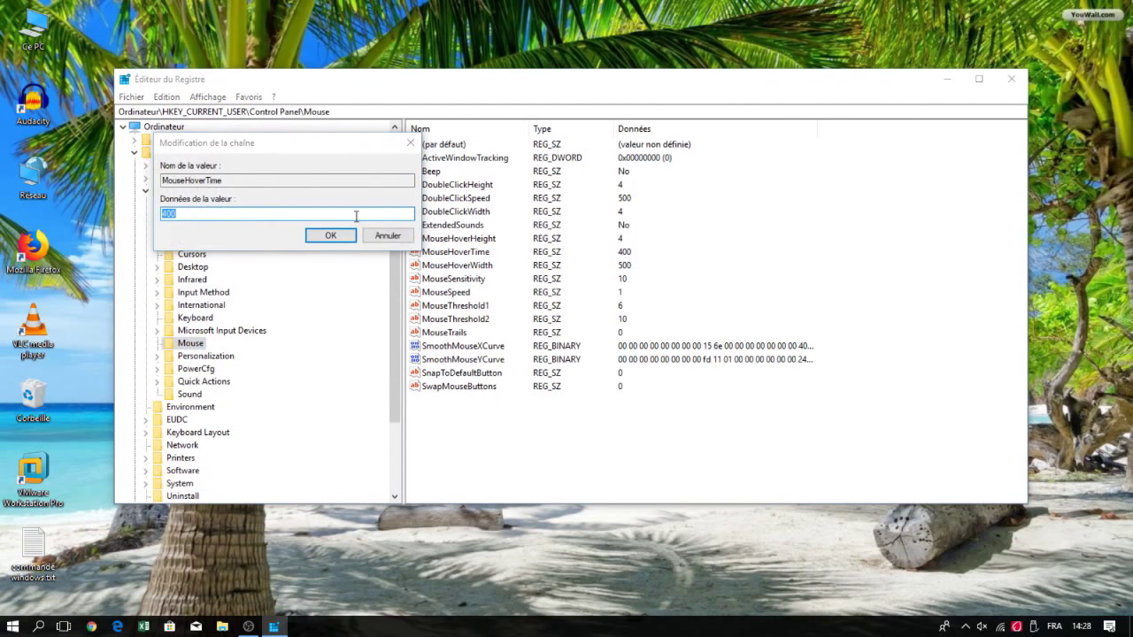
pyautogui.press('Return')
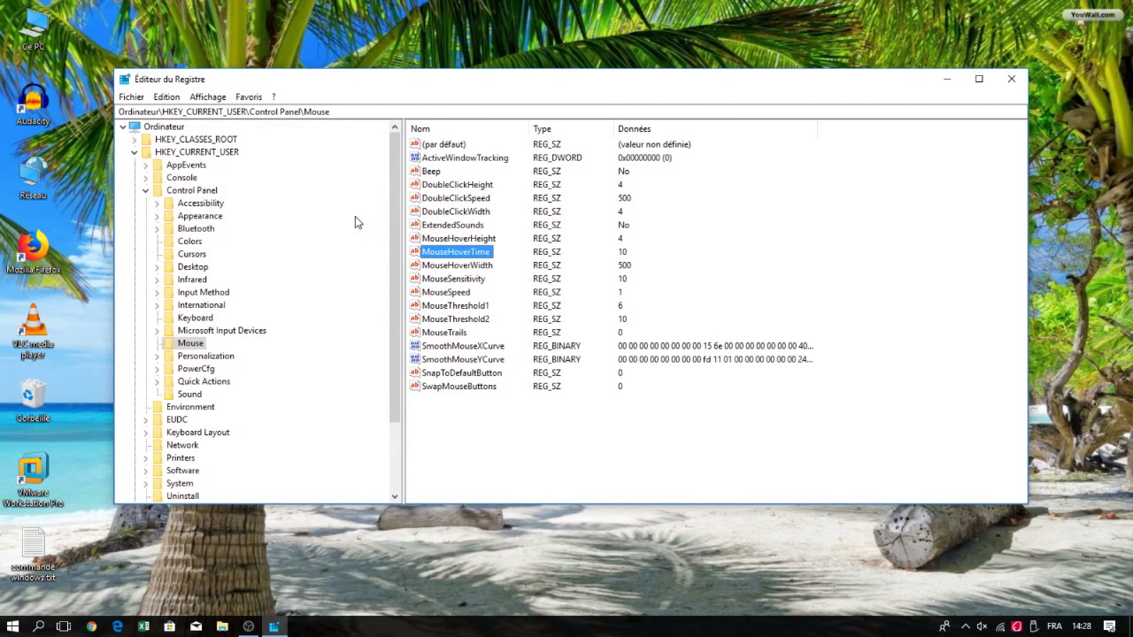
# Step: Set the MenuShowDelay value in HKEY_CURRENT_USER\Control Panel\Desktop to 10 and close the registry editor
pyautogui.click(145, 191)
pyautogui.click(145, 192)
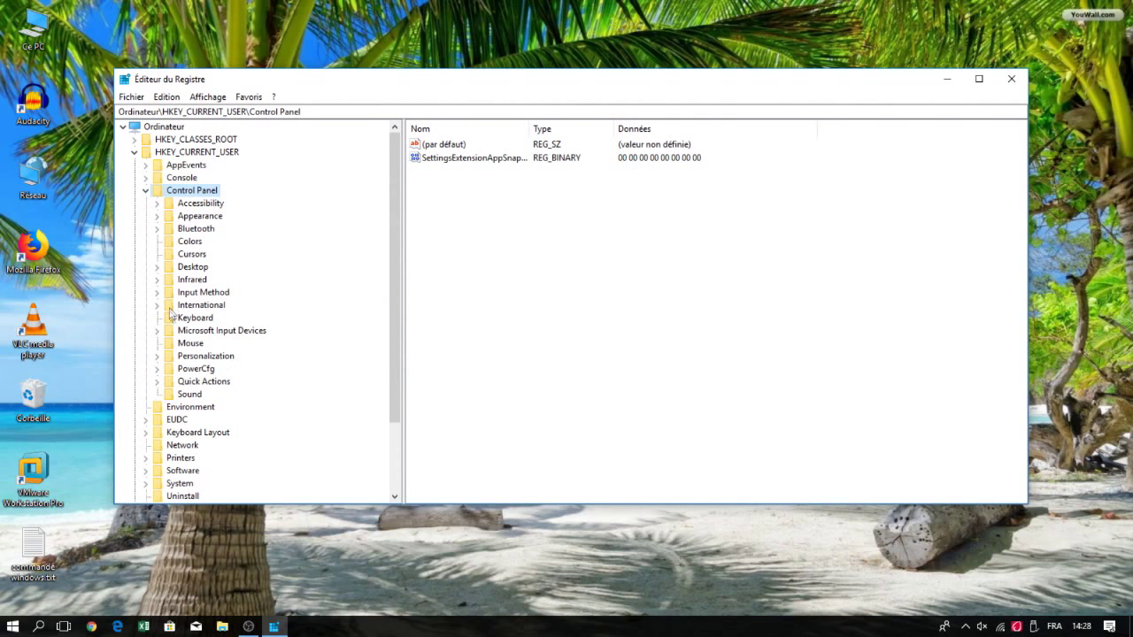
pyautogui.click(170, 270)
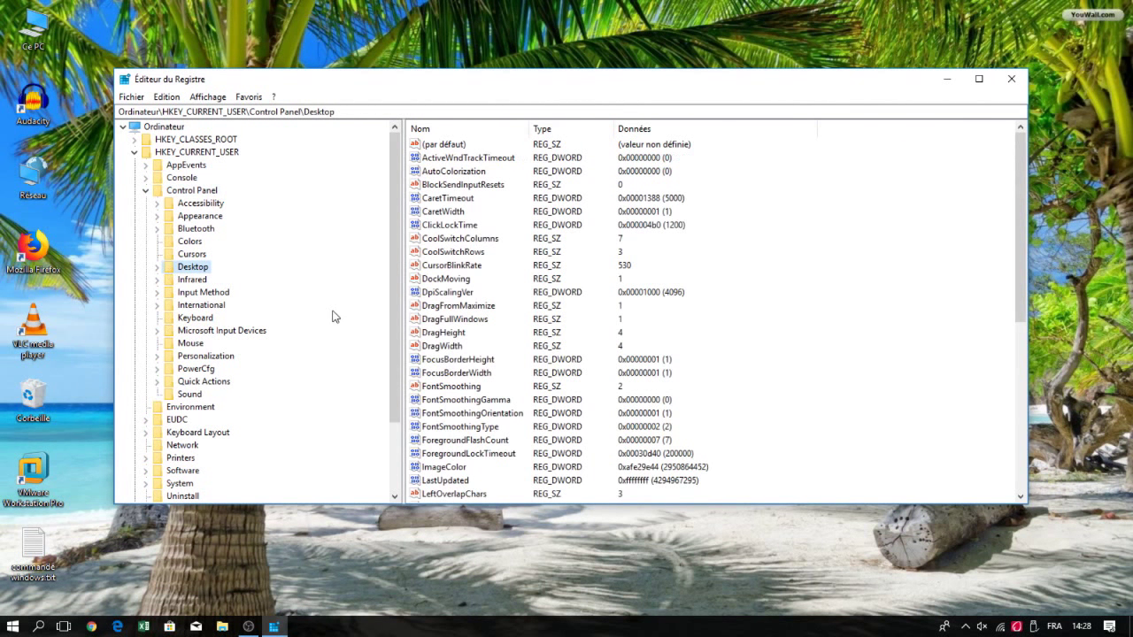
pyautogui.scroll(-5, 571, 404)
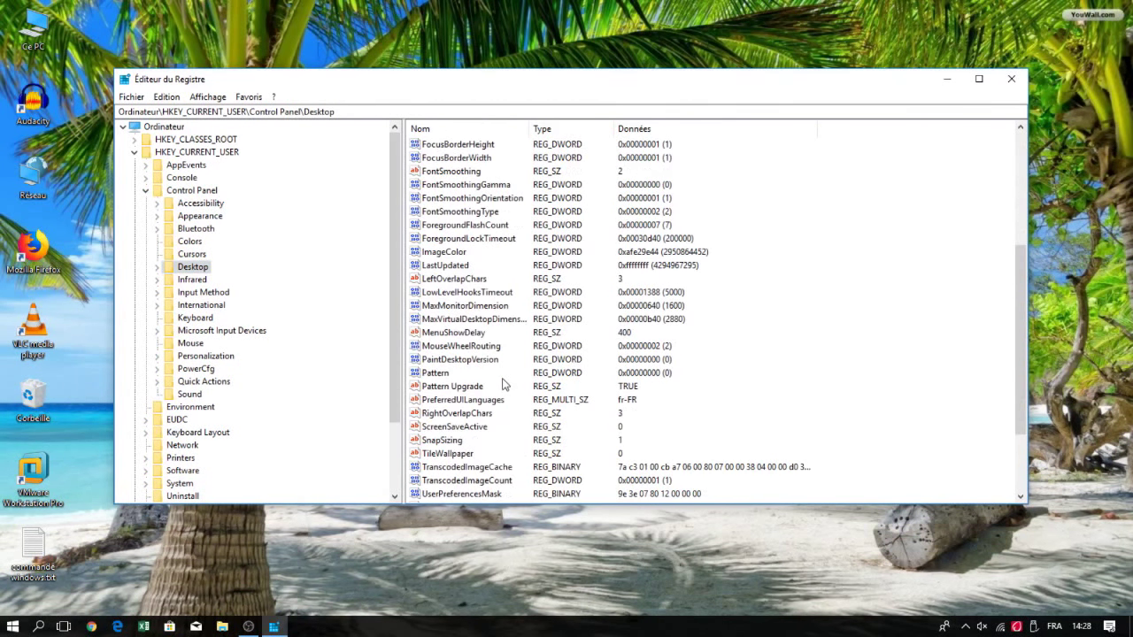
pyautogui.scroll(-3, 504, 384)
pyautogui.scroll(5, 504, 386)
pyautogui.click(503, 375)
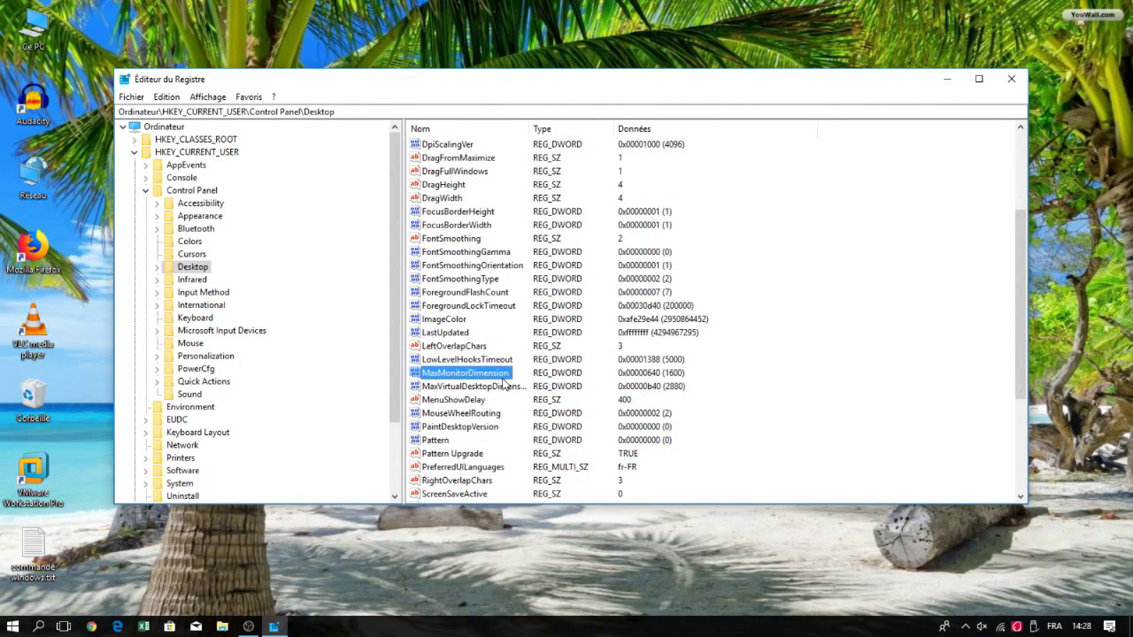
pyautogui.doubleClick(478, 403)
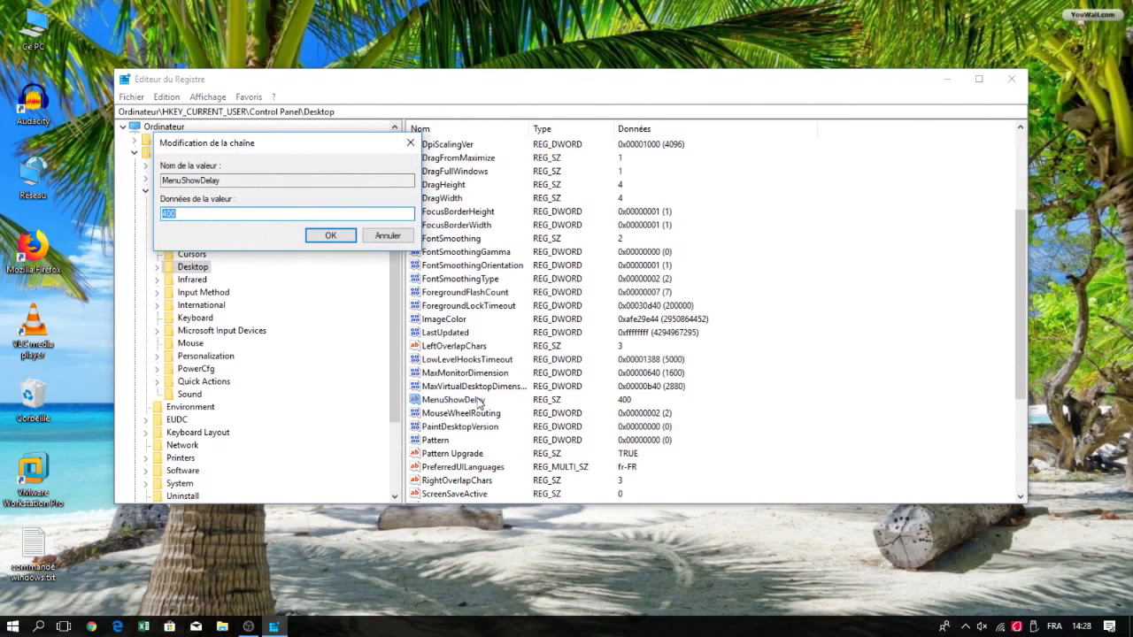
pyautogui.write('10')
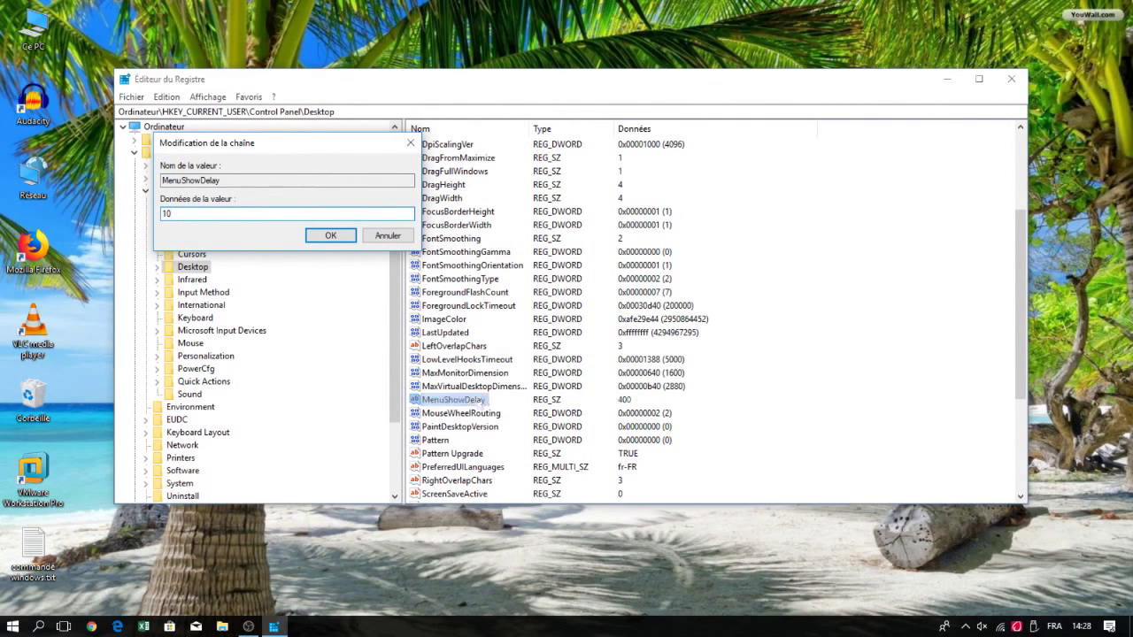
pyautogui.press('Return')
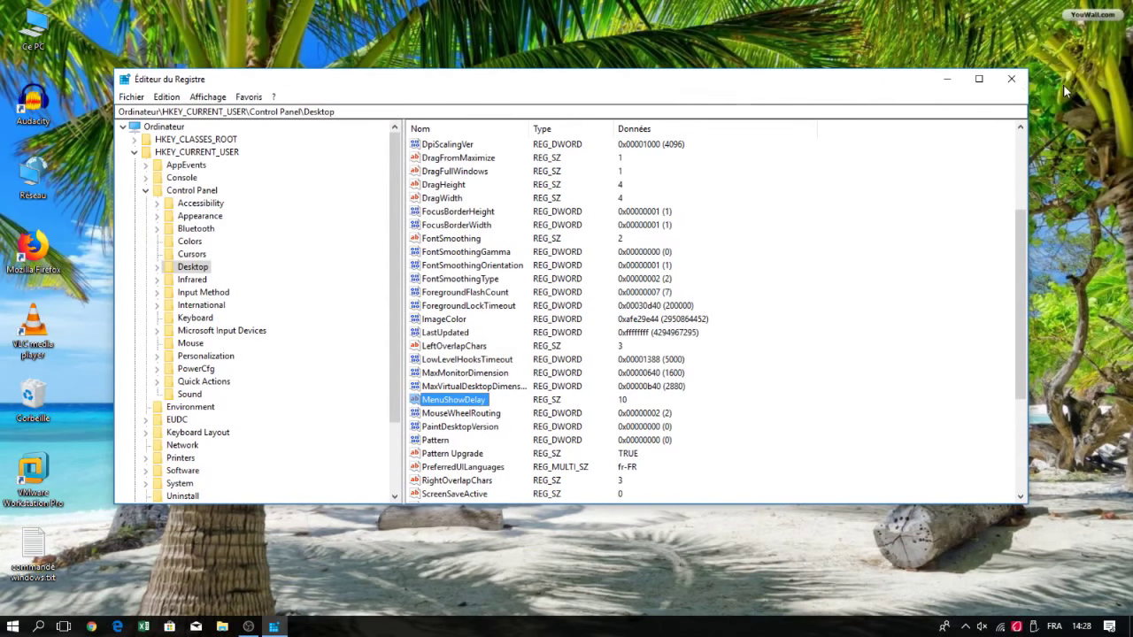
pyautogui.click(1022, 85)
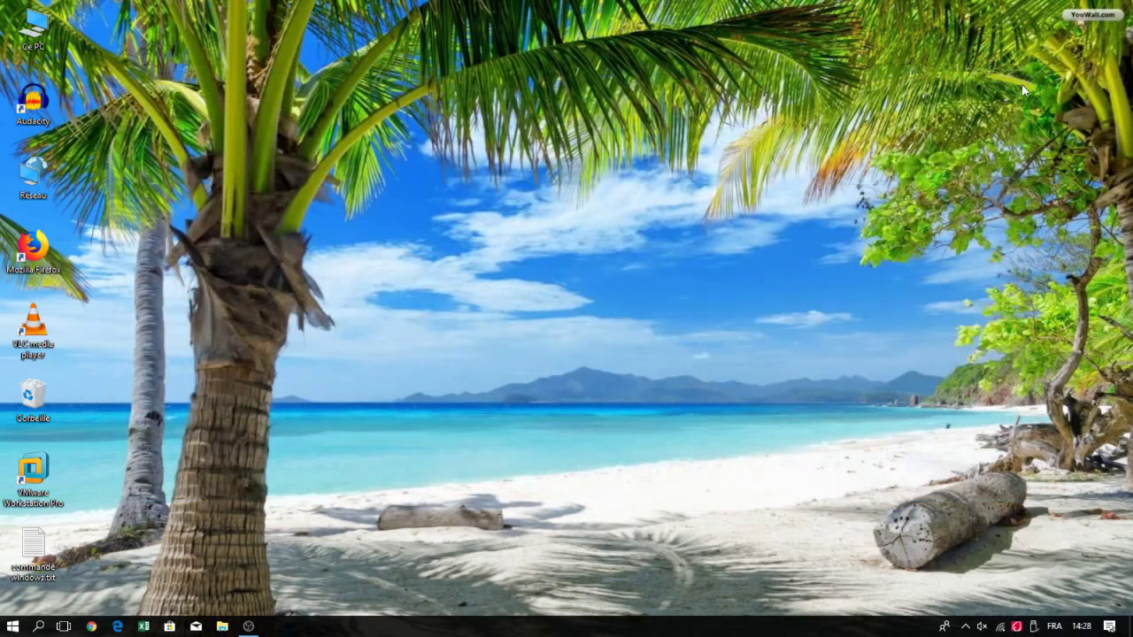
# Step: Open the properties of Disque local (C:) from Ce PC and launch its Disk Cleanup
pyautogui.doubleClick(32, 28)
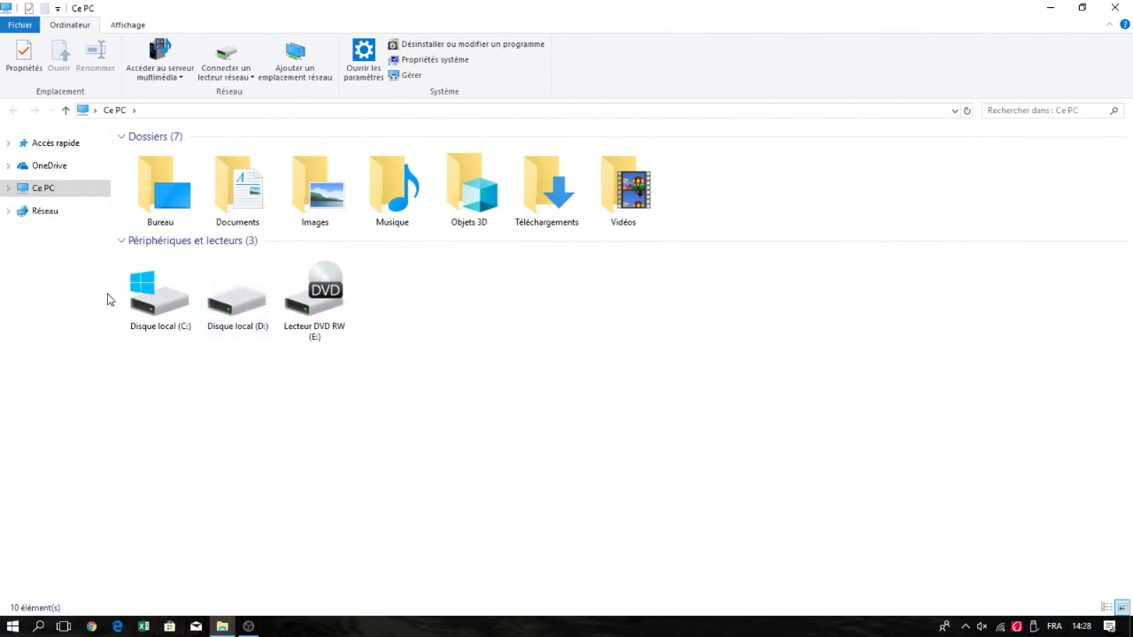
pyautogui.click(151, 305)
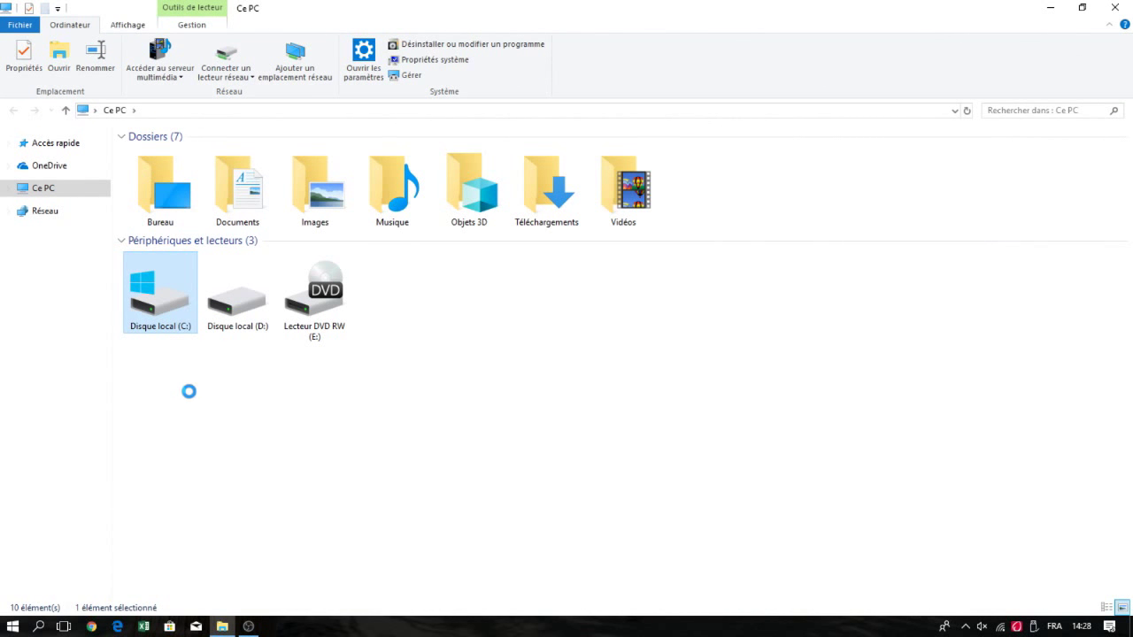
pyautogui.rightClick(152, 312)
pyautogui.moveTo(190, 396)
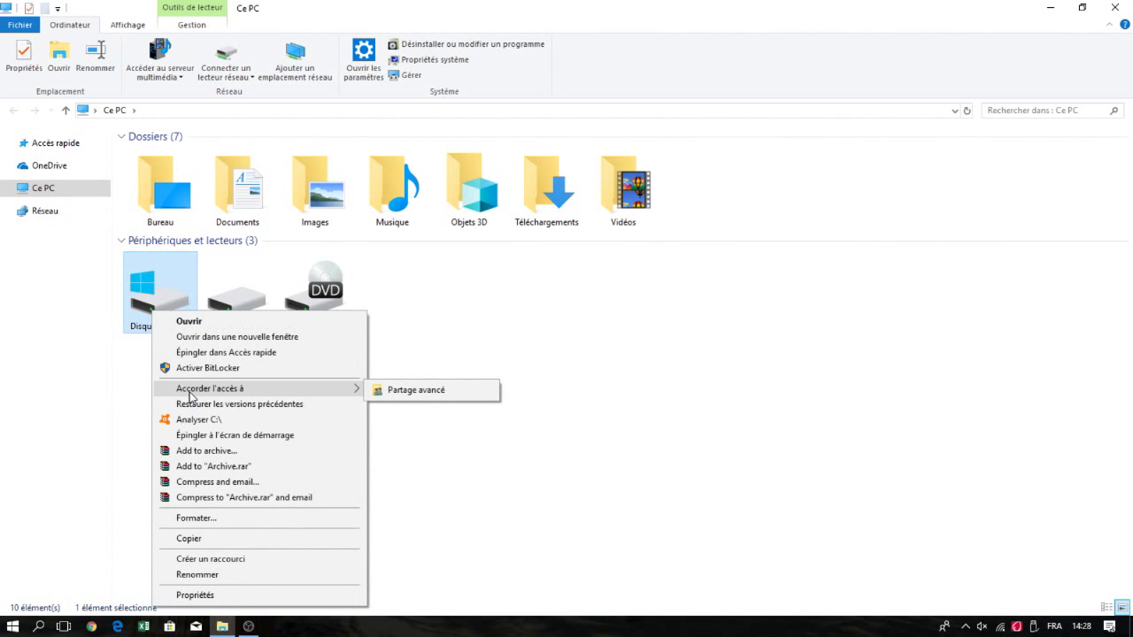
pyautogui.click(213, 596)
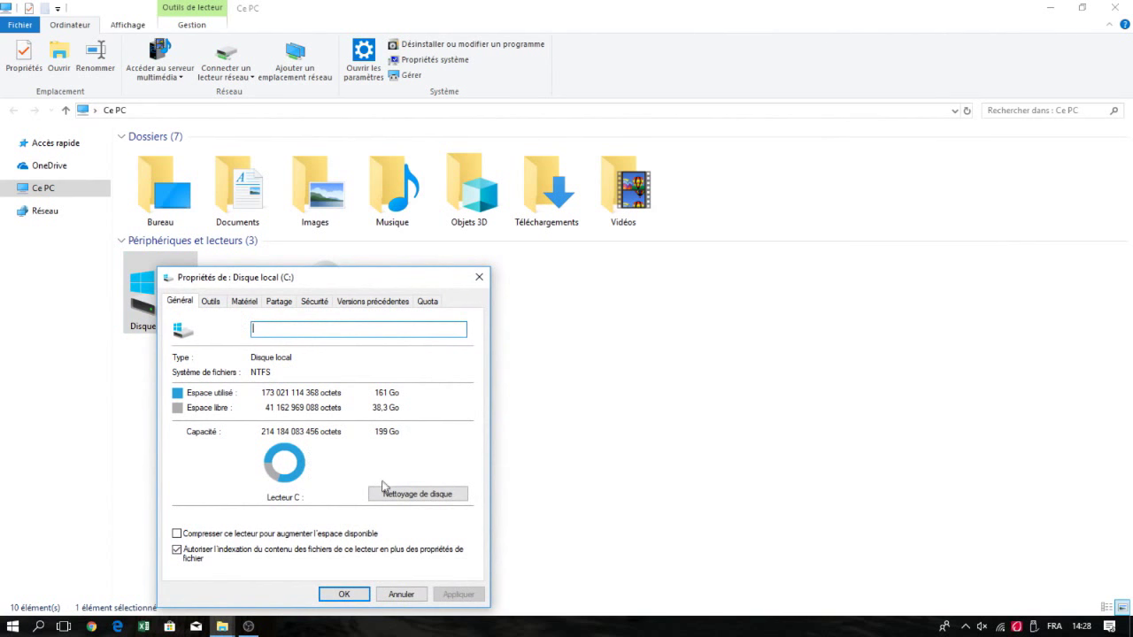
pyautogui.click(387, 497)
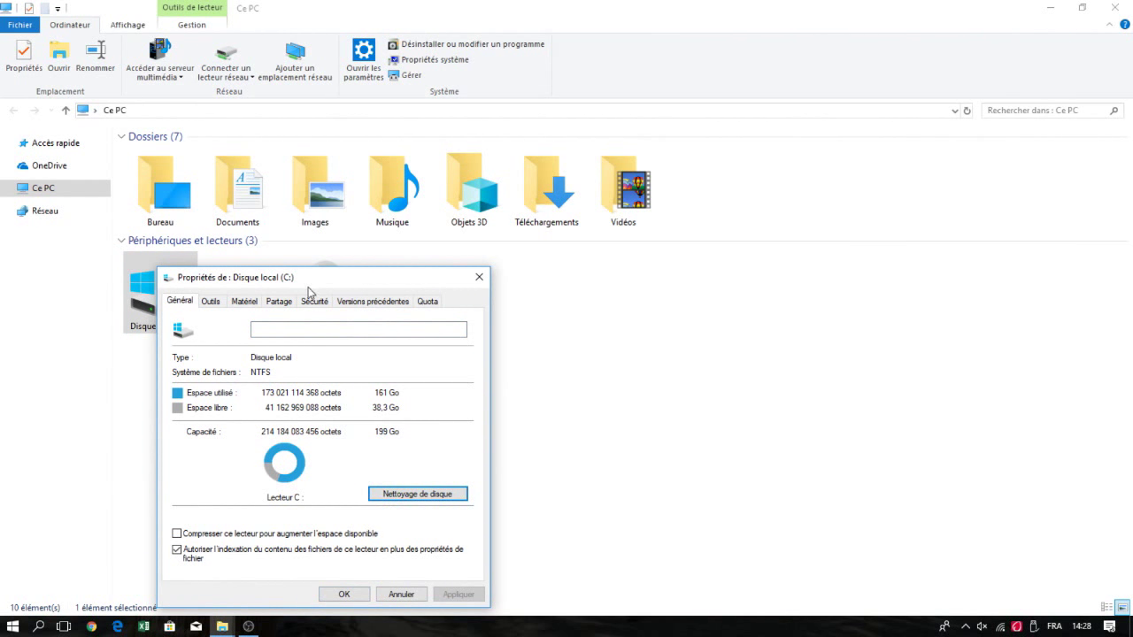
pyautogui.moveTo(312, 283); pyautogui.dragTo(361, 161)
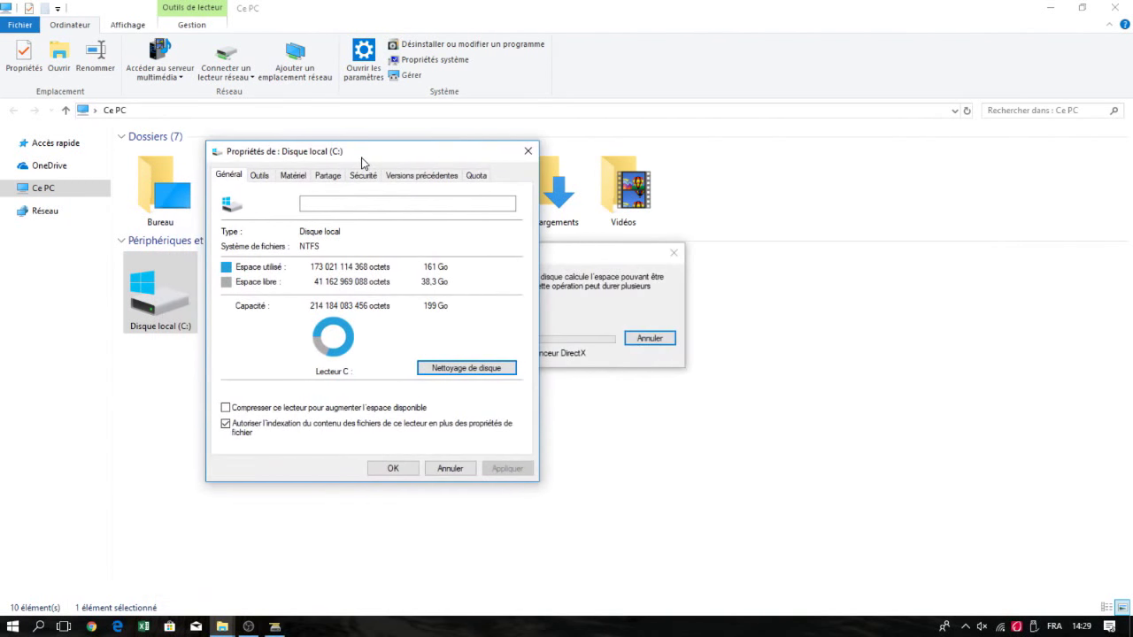
pyautogui.click(561, 283)
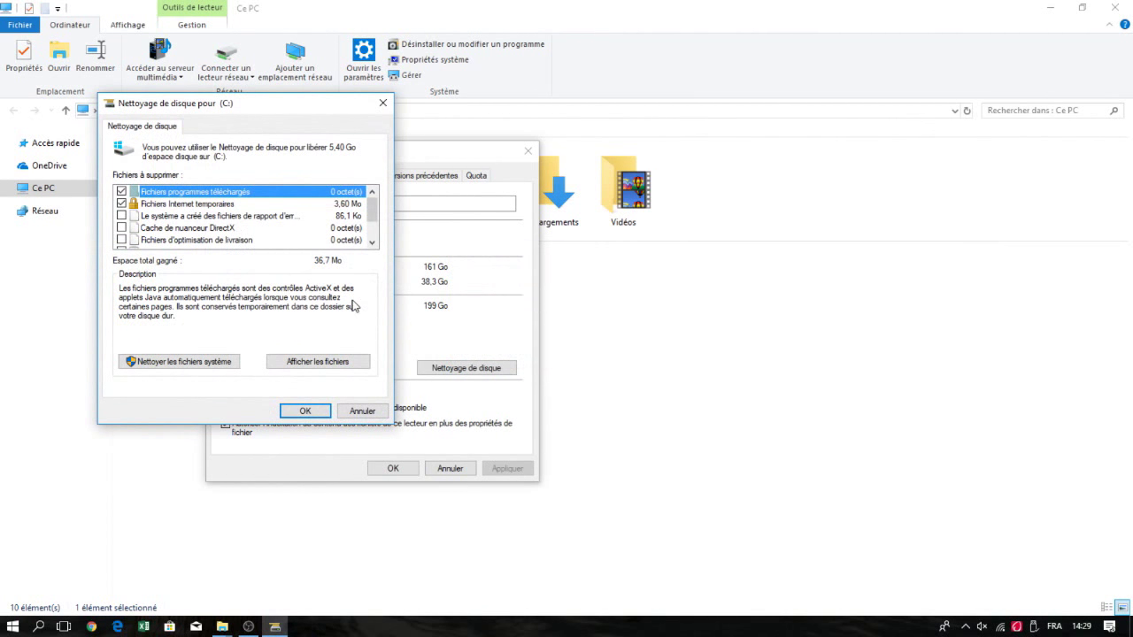
# Step: Review the categories offered for cleanup, permanently delete the ticked files from C: and close the drive's properties
pyautogui.press('Down')
pyautogui.moveTo(376, 217); pyautogui.dragTo(371, 245)
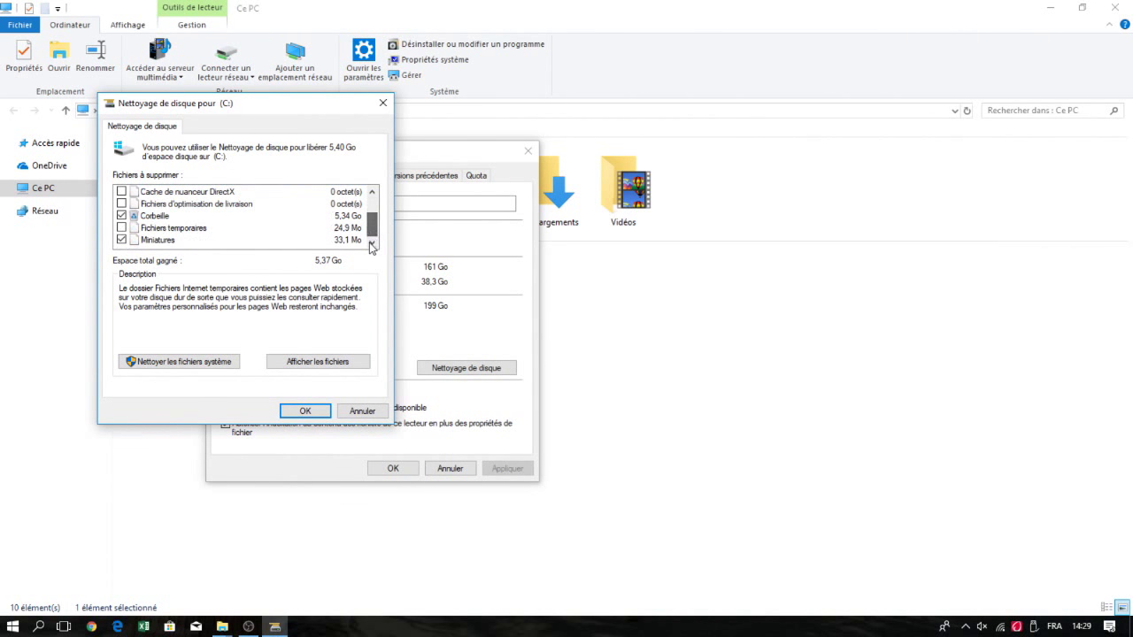
pyautogui.click(315, 414)
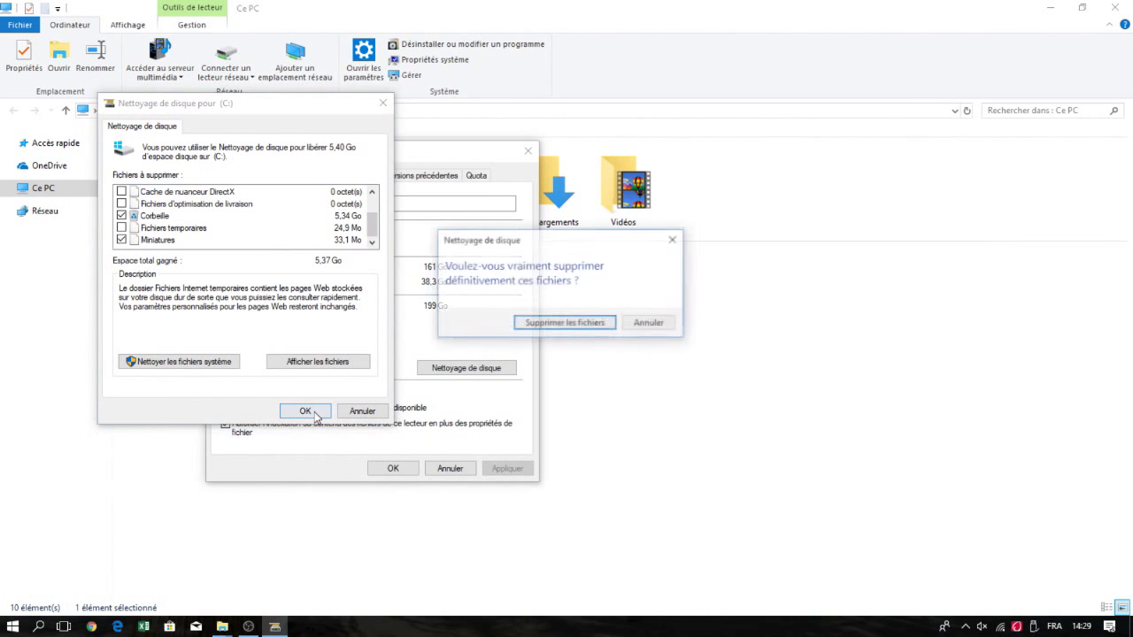
pyautogui.click(590, 329)
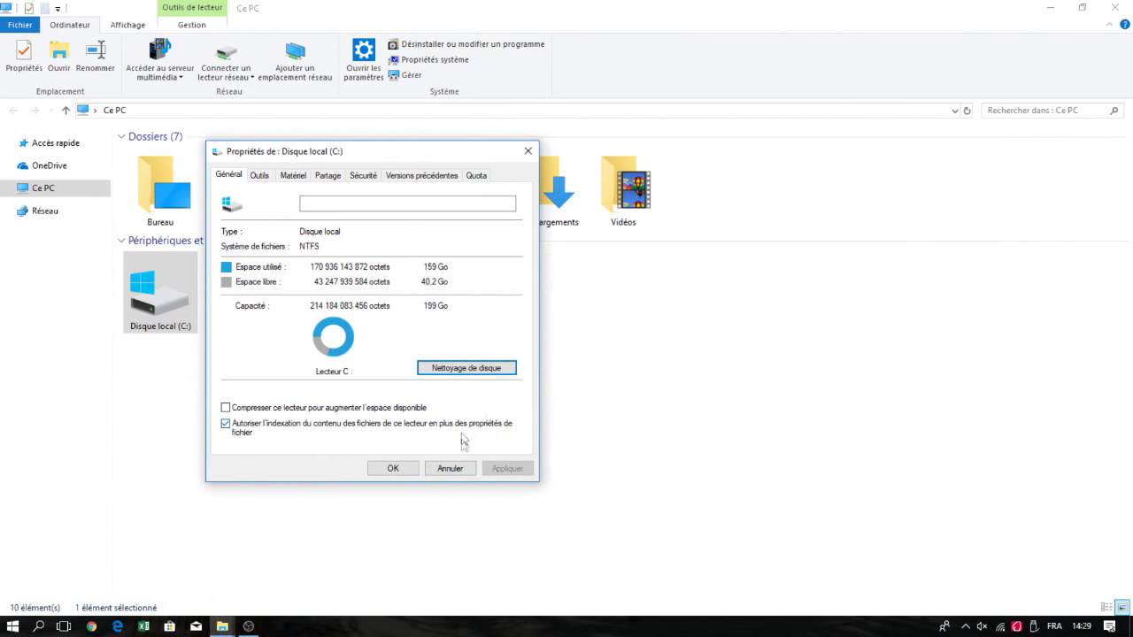
pyautogui.click(460, 466)
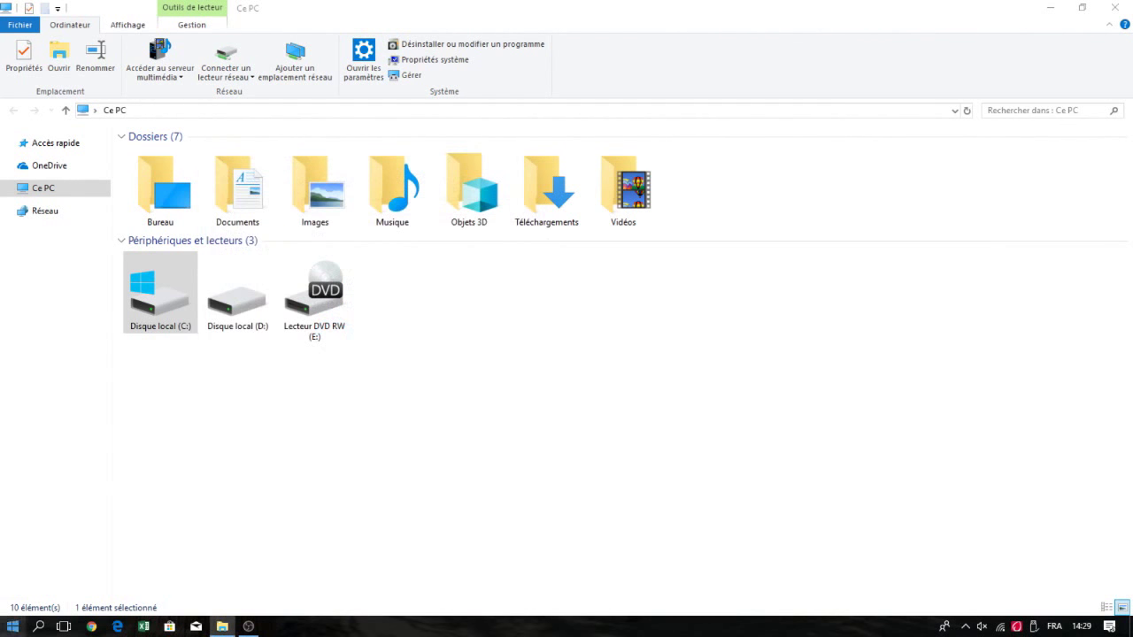
# Step: Search Windows for "defr" and open Défragmenter et optimiser les lecteurs
pyautogui.click(12, 626)
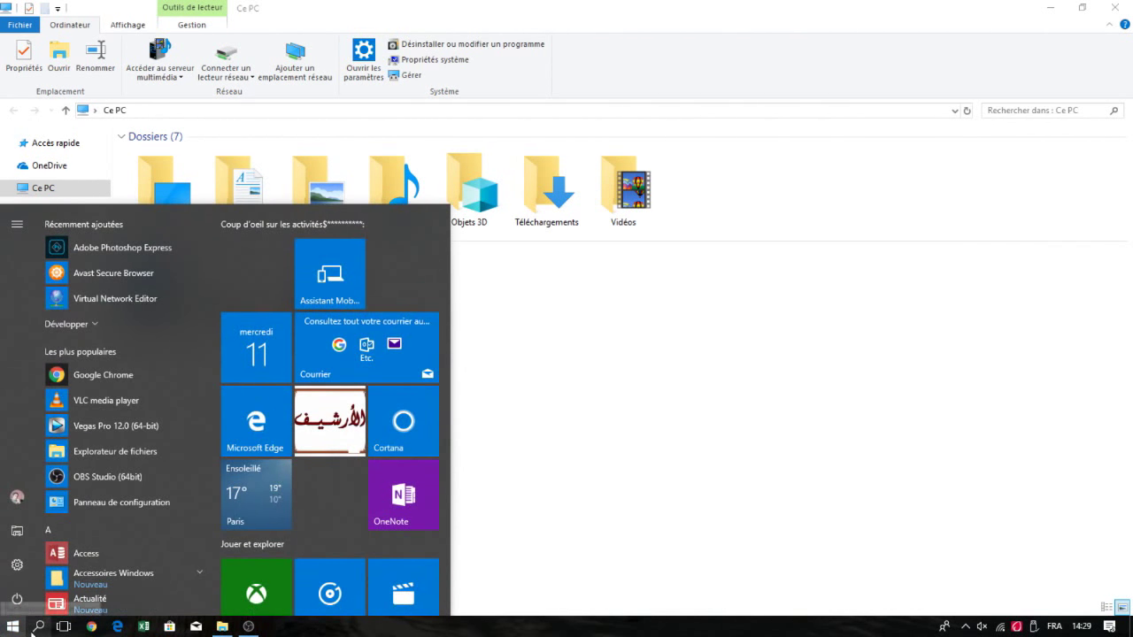
pyautogui.click(36, 627)
pyautogui.write('d')
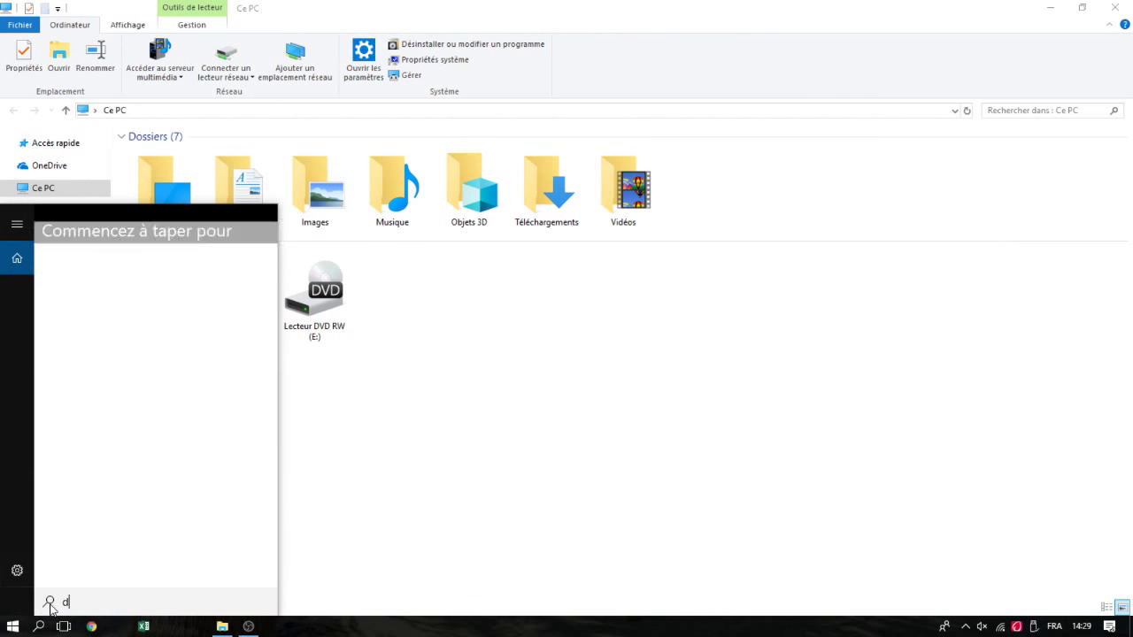
pyautogui.write('efr')
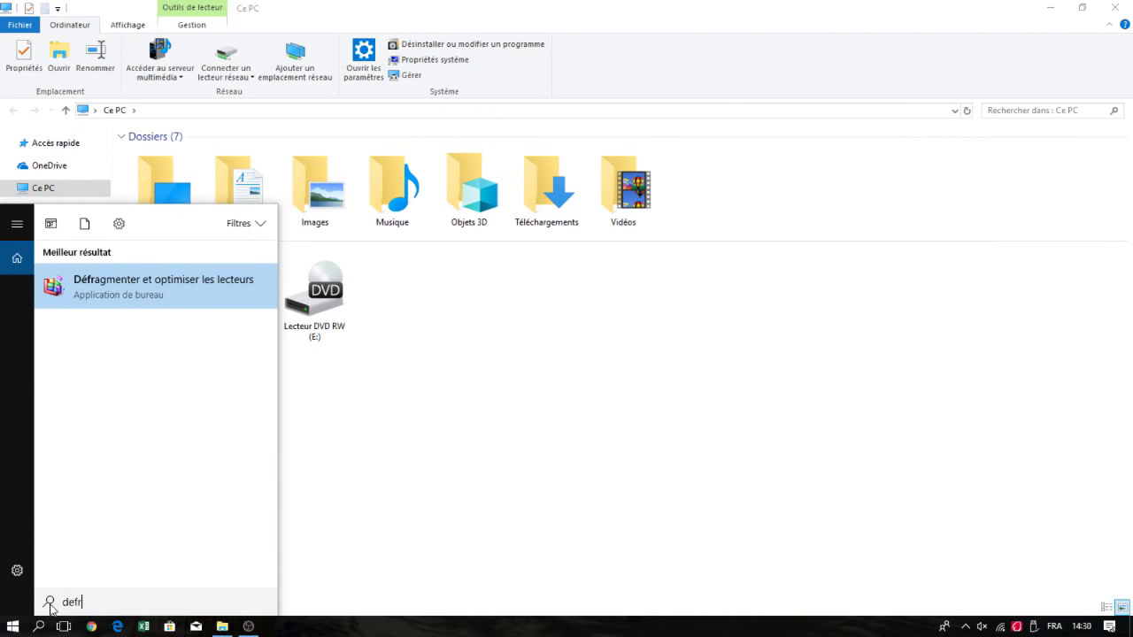
pyautogui.click(201, 299)
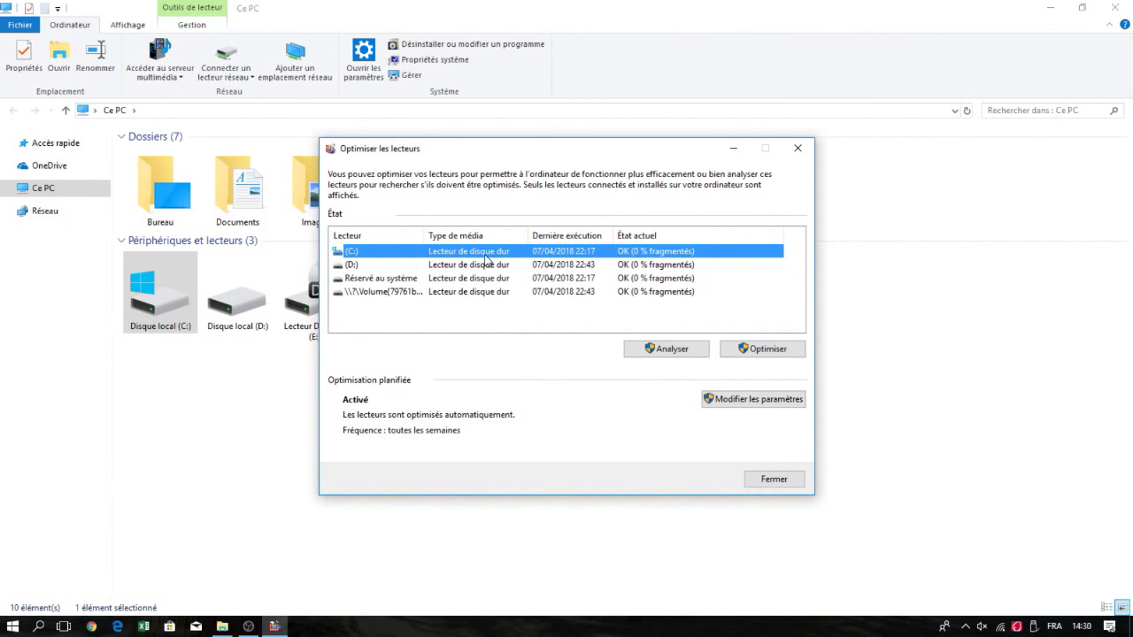
# Step: Start optimizing drive C:, stop the run and close the drive optimizer
pyautogui.click(767, 349)
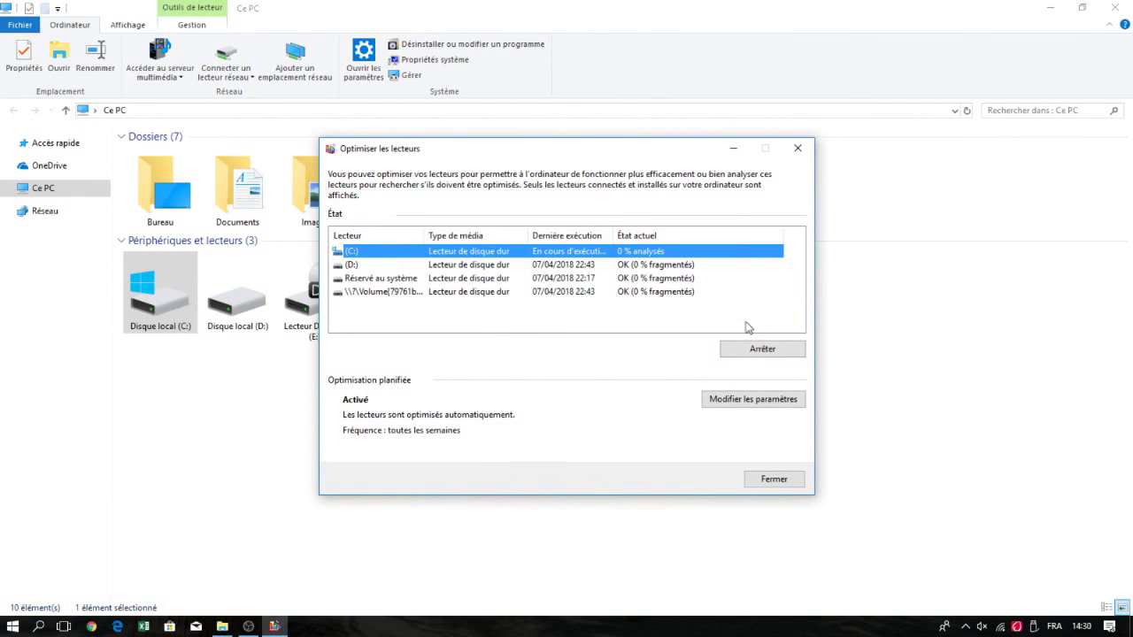
pyautogui.click(759, 349)
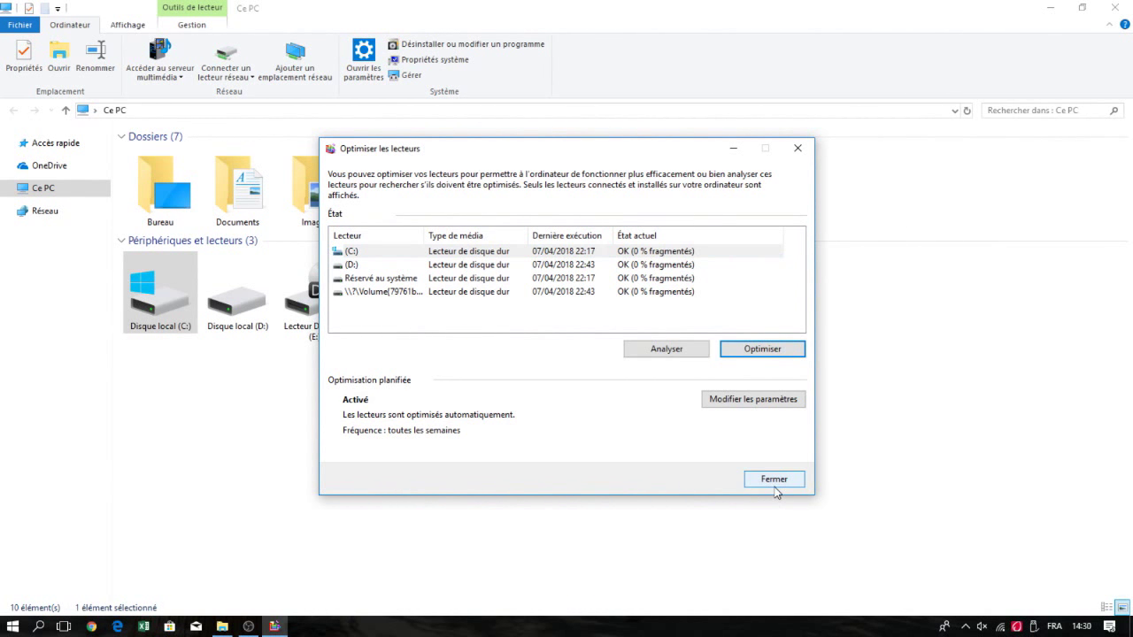
pyautogui.click(775, 482)
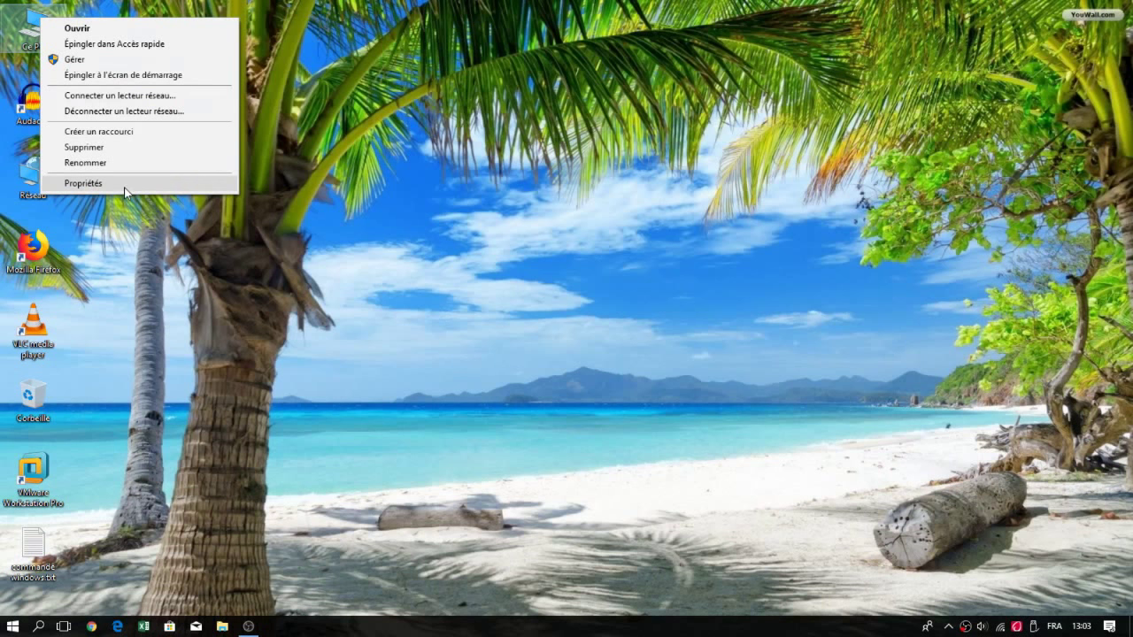
# Step: Open the performance options through the advanced system settings in the properties of Ce PC
pyautogui.click(124, 187)
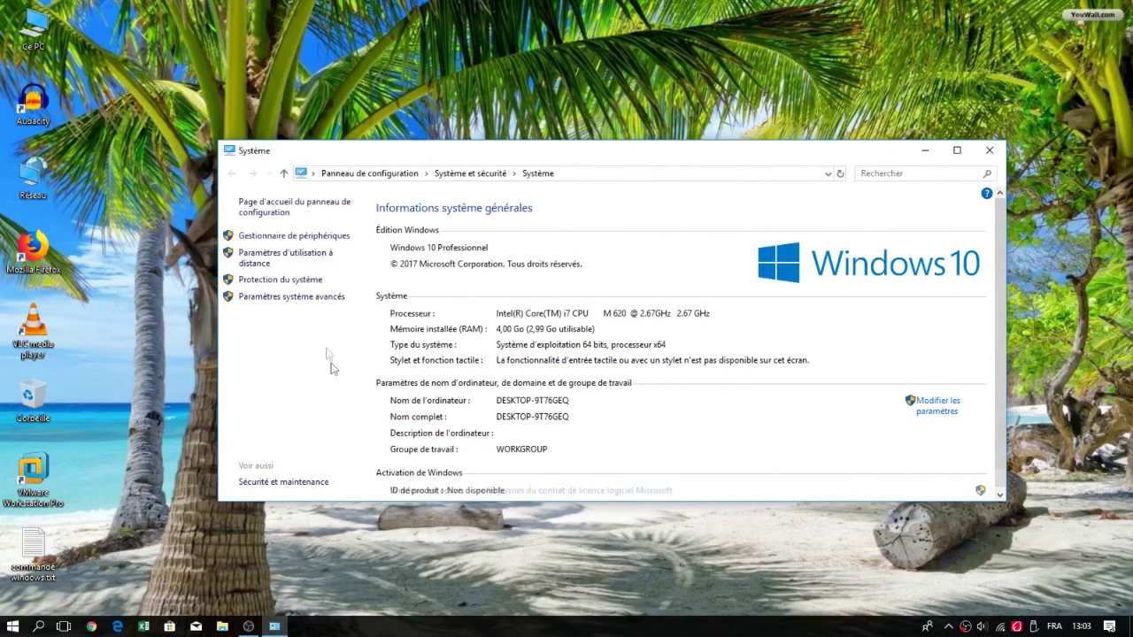
pyautogui.click(327, 301)
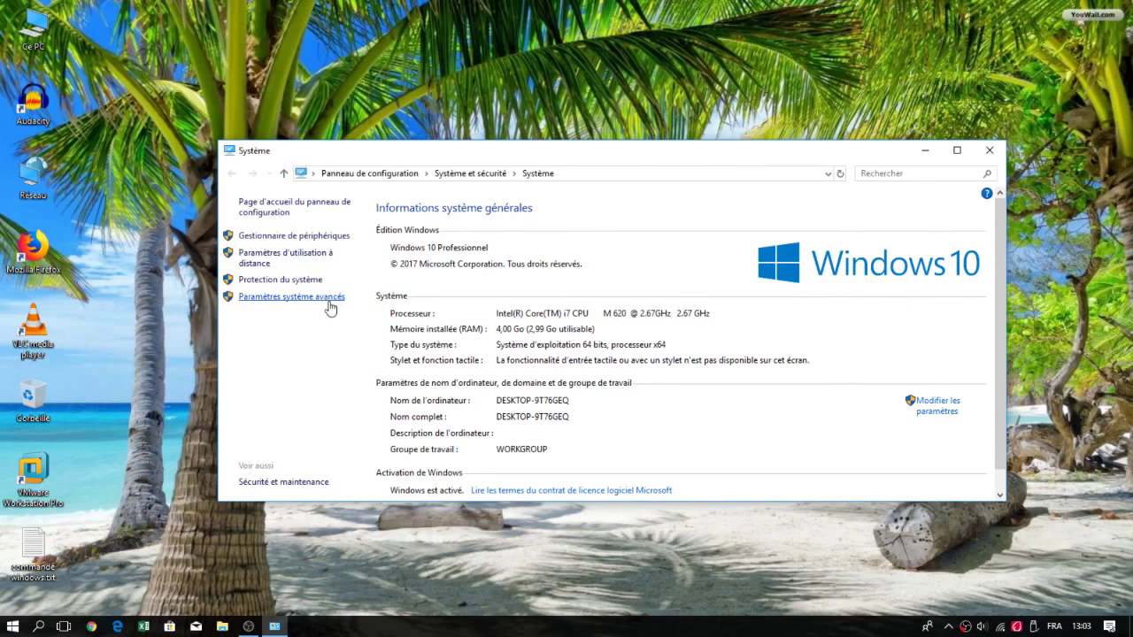
pyautogui.click(371, 285)
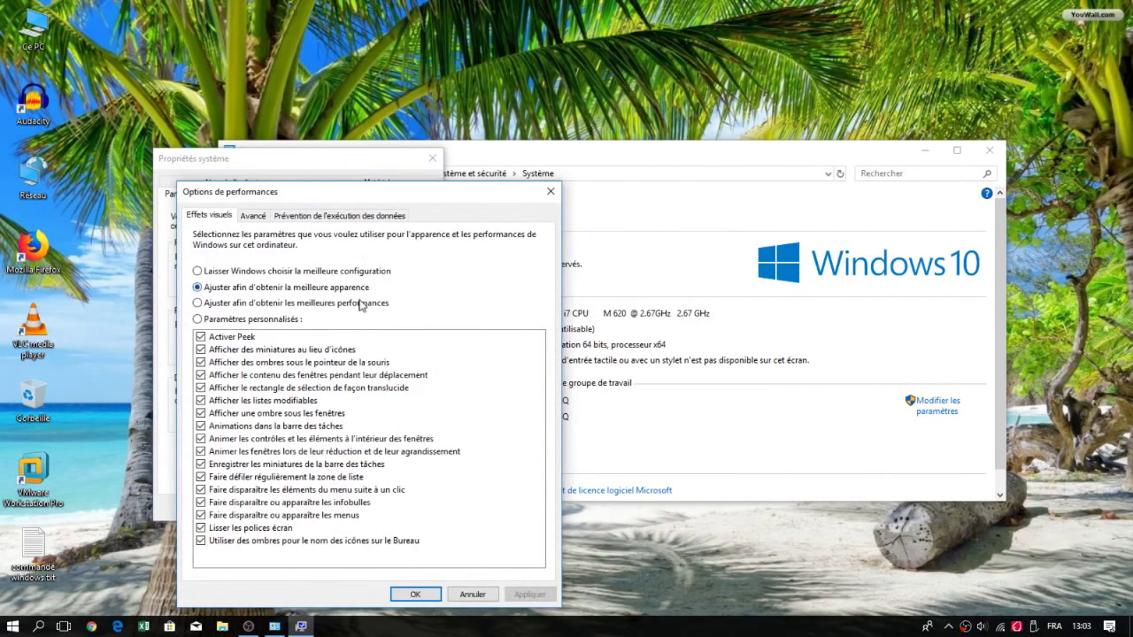
# Step: Adjust the visual effects for best performance, apply the change and close the system windows
pyautogui.click(361, 306)
pyautogui.click(514, 595)
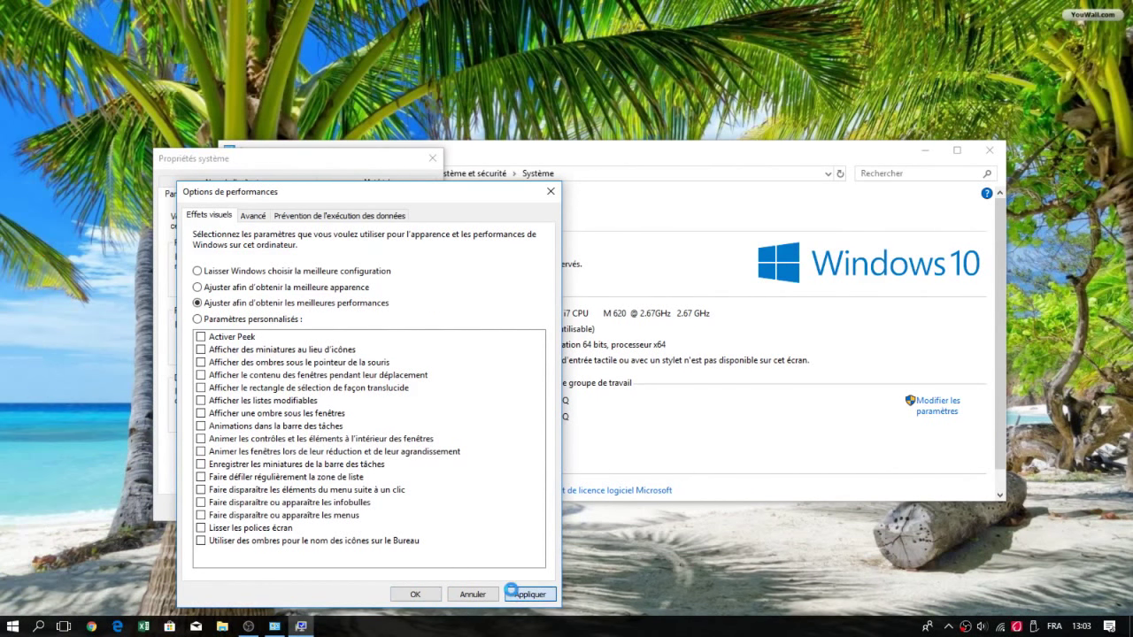
pyautogui.click(423, 594)
pyautogui.click(301, 508)
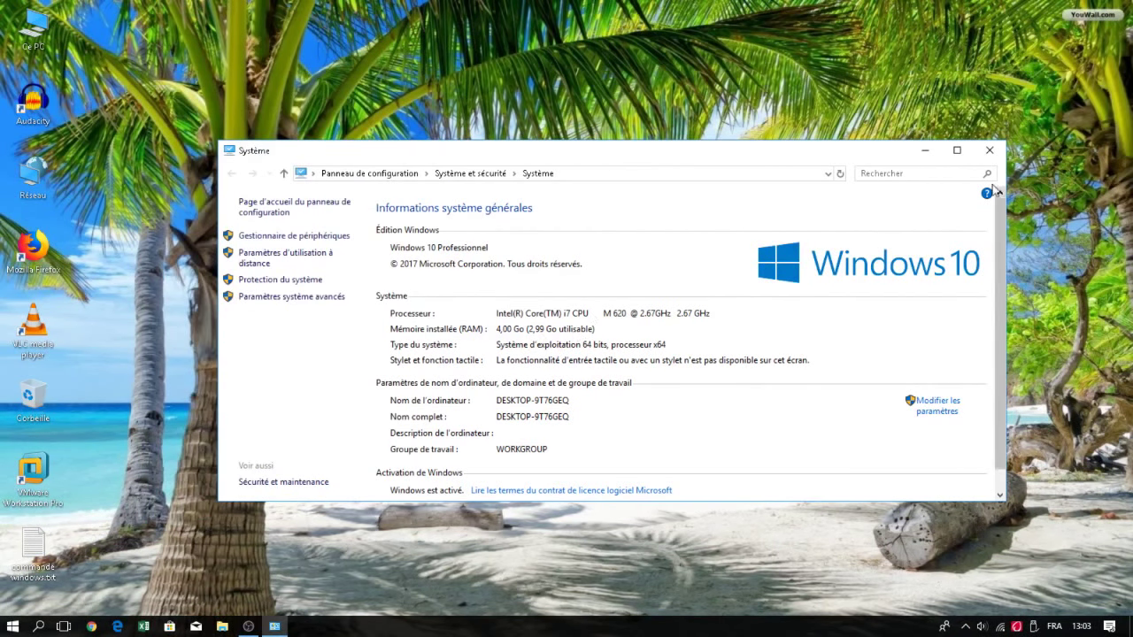
pyautogui.click(991, 153)
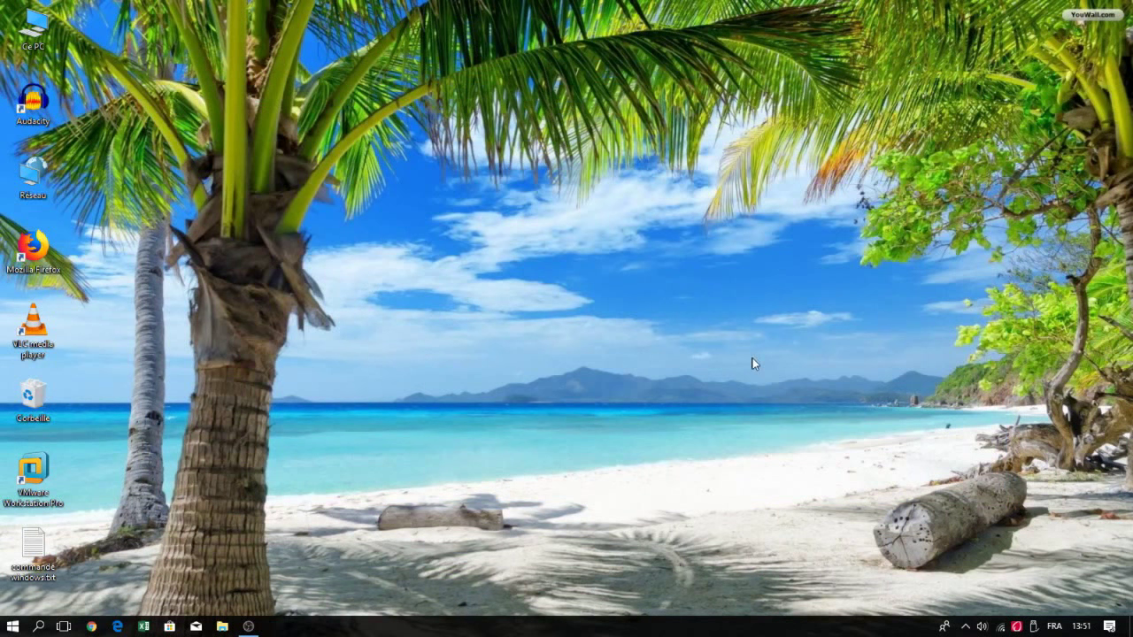